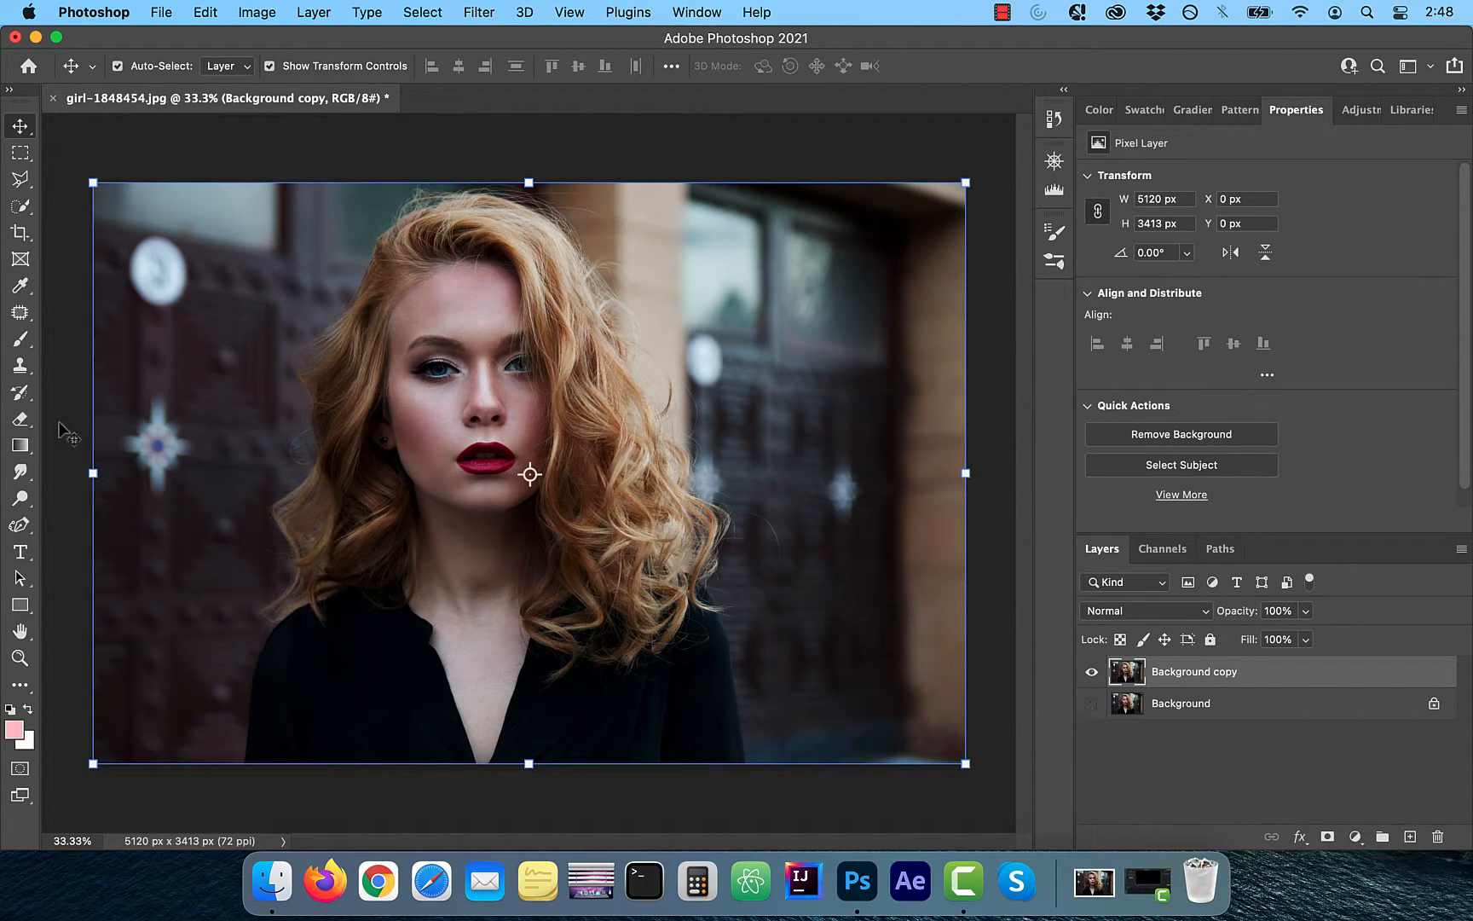
Select the subject with the Quick Selection tool, then subtract the face, neck and top so only the hair stays selected
click(21, 207)
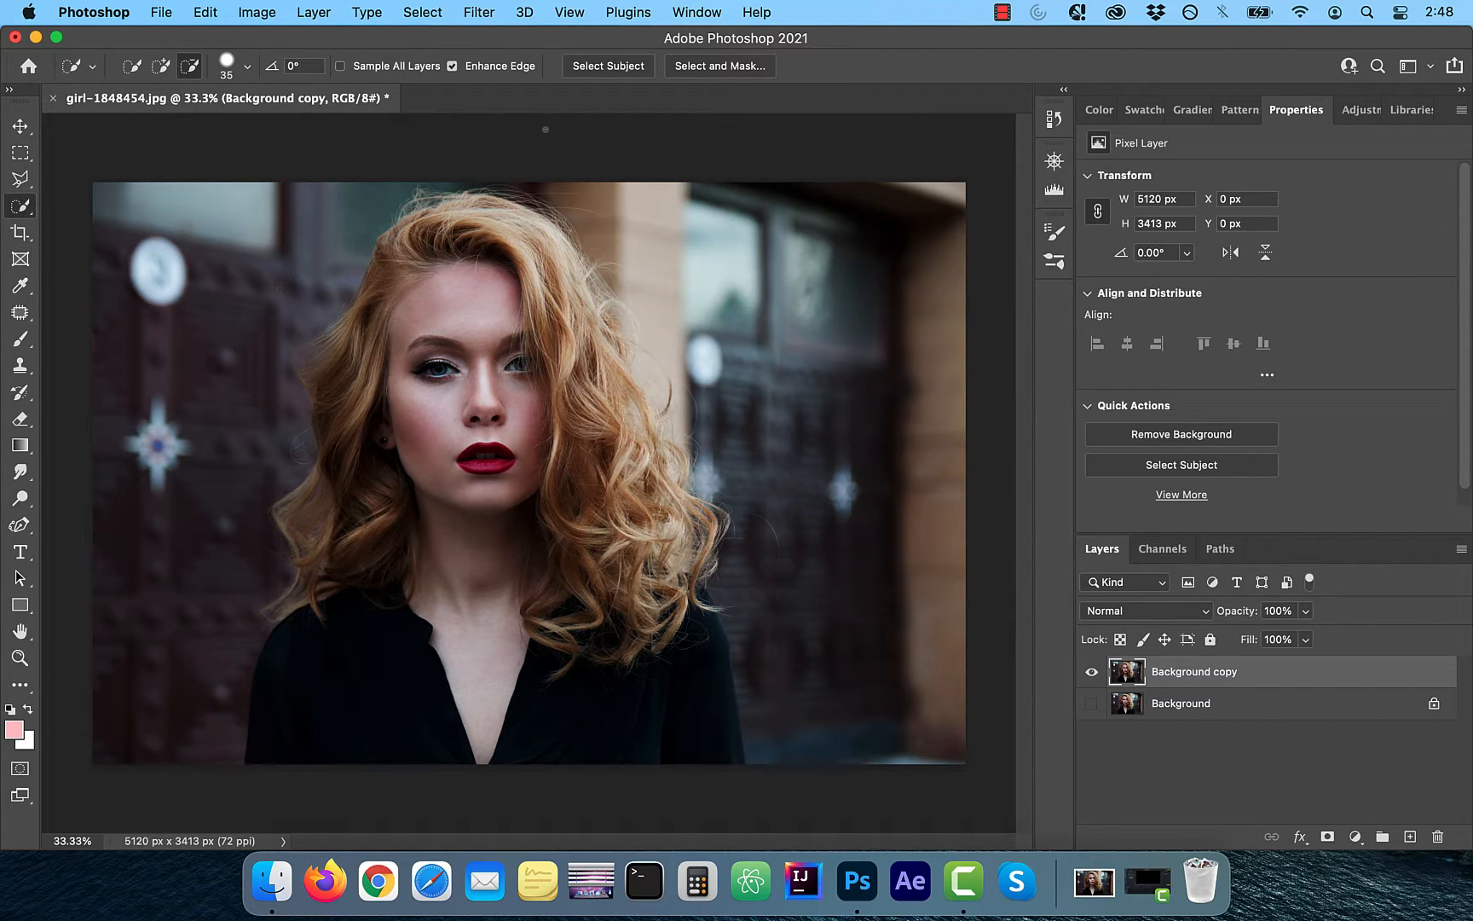
click(609, 67)
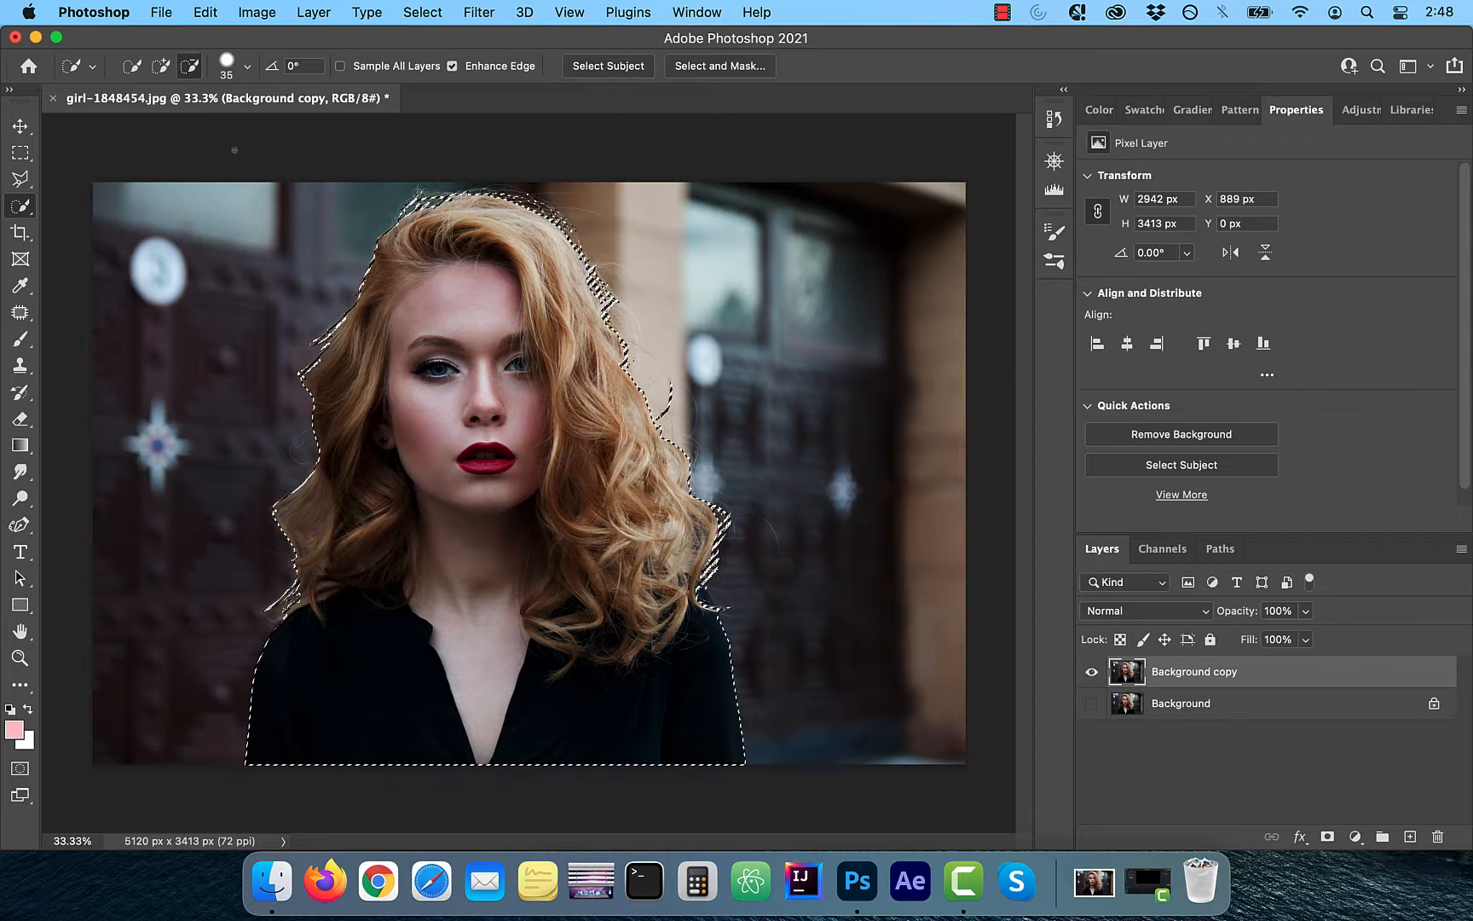
key(bracketright)
key(bracketright)
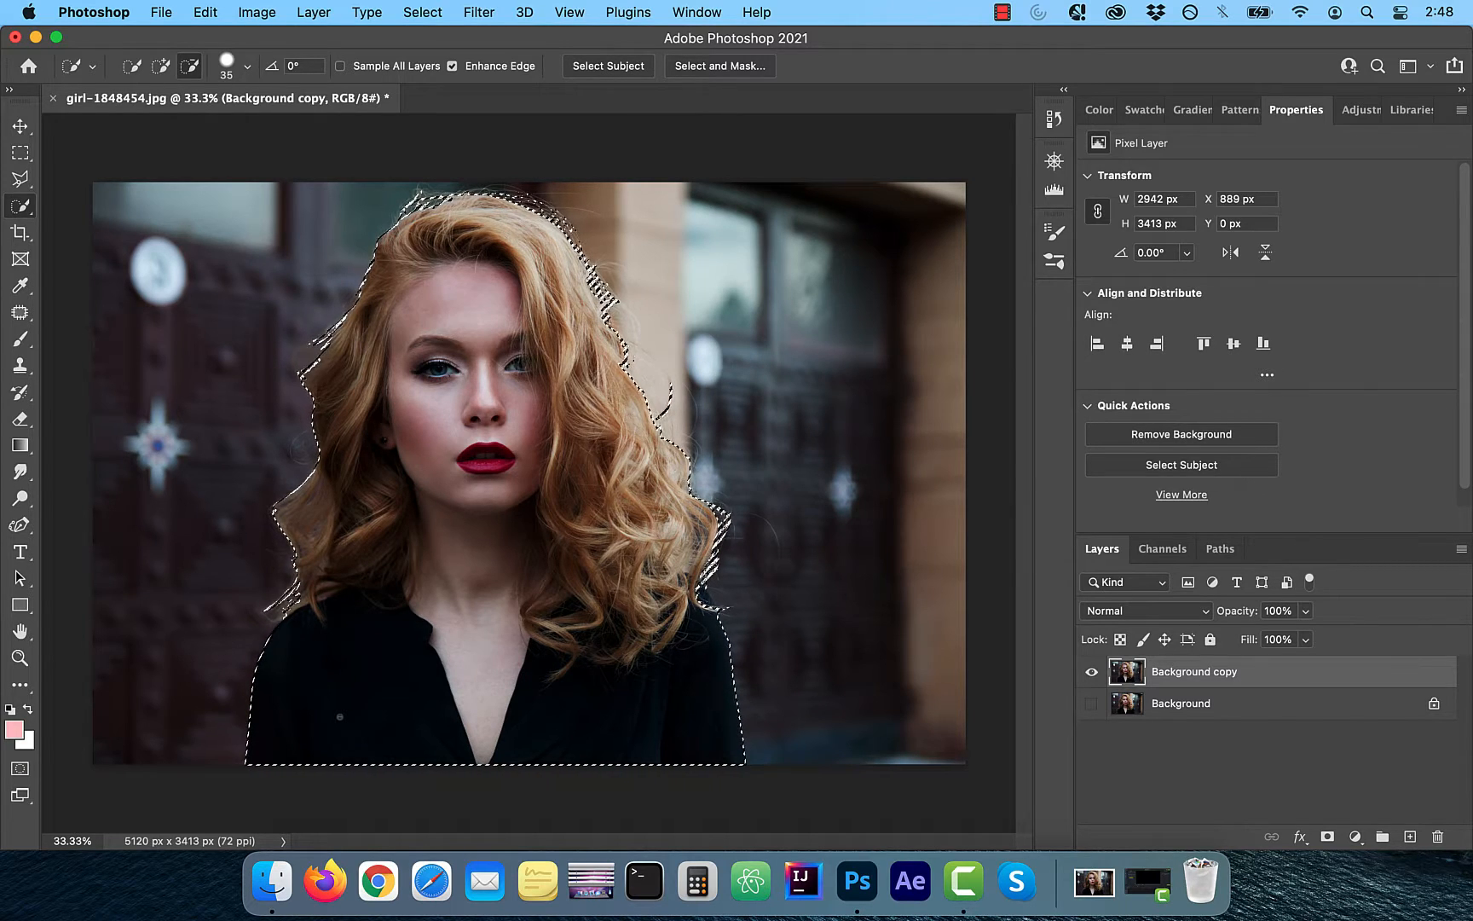
key(bracketright)
key(bracketright)
key(bracketright)
key(bracketright)
key(bracketright)
key(bracketright)
key(bracketright)
key(bracketright)
key(bracketright)
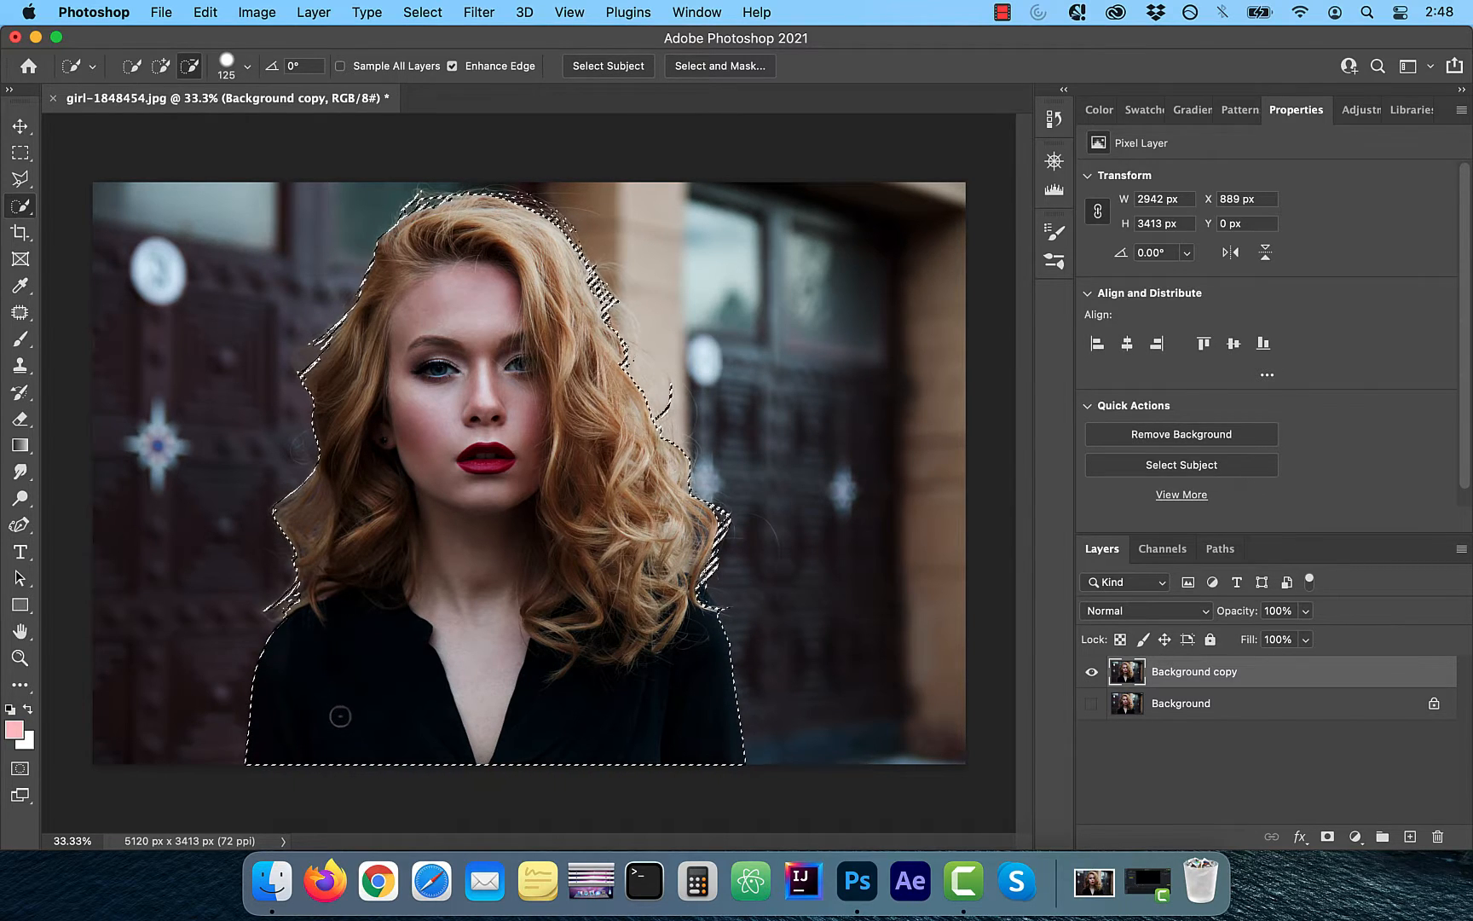
mouse_move(340, 717)
mouse_down()
mouse_move(258, 766)
mouse_move(586, 778)
mouse_up()
mouse_move(482, 725)
mouse_down()
mouse_move(460, 673)
mouse_move(470, 294)
mouse_up()
mouse_move(597, 511)
mouse_down()
mouse_move(566, 644)
mouse_move(653, 626)
mouse_up()
drag(385, 517, 362, 589)
drag(539, 680, 716, 641)
drag(410, 616, 384, 624)
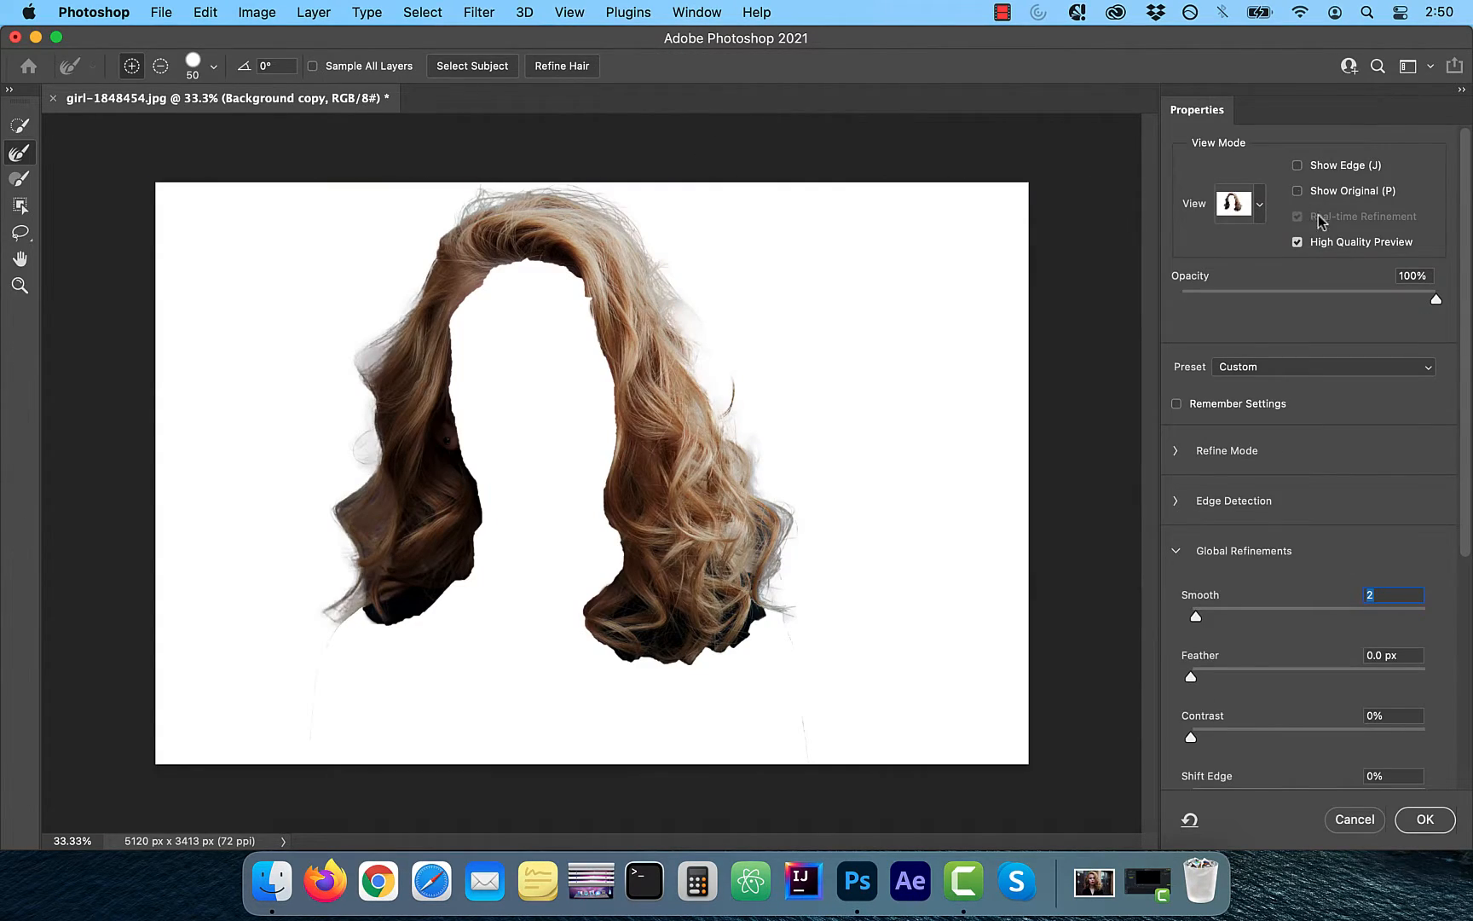
Refine the hair selection in Select and Mask with Refine Hair and Smooth set to 100, then apply it
drag(1437, 299, 1324, 302)
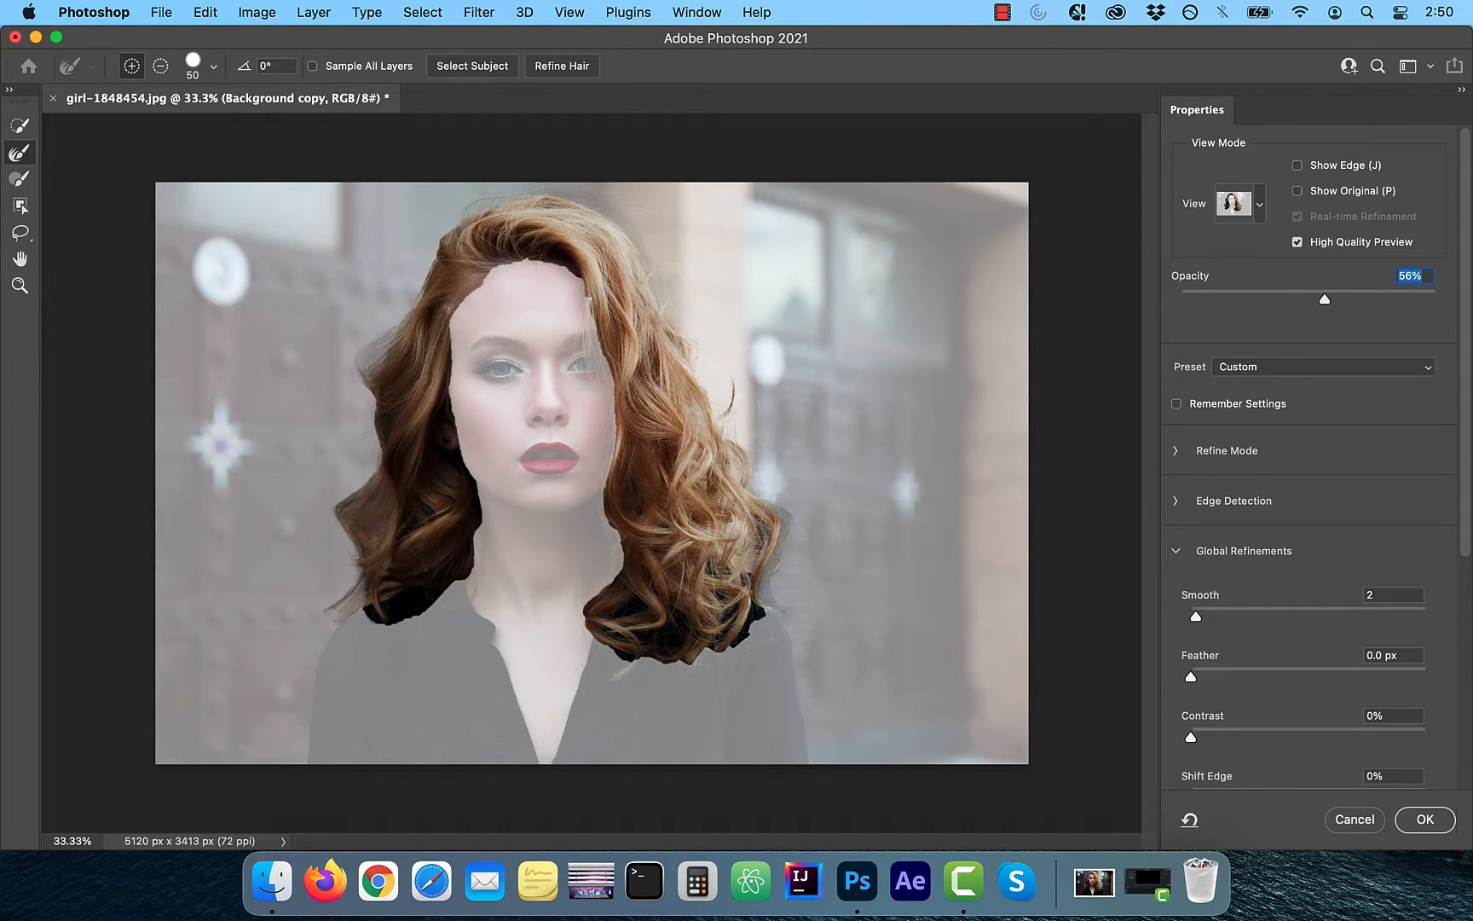
click(545, 69)
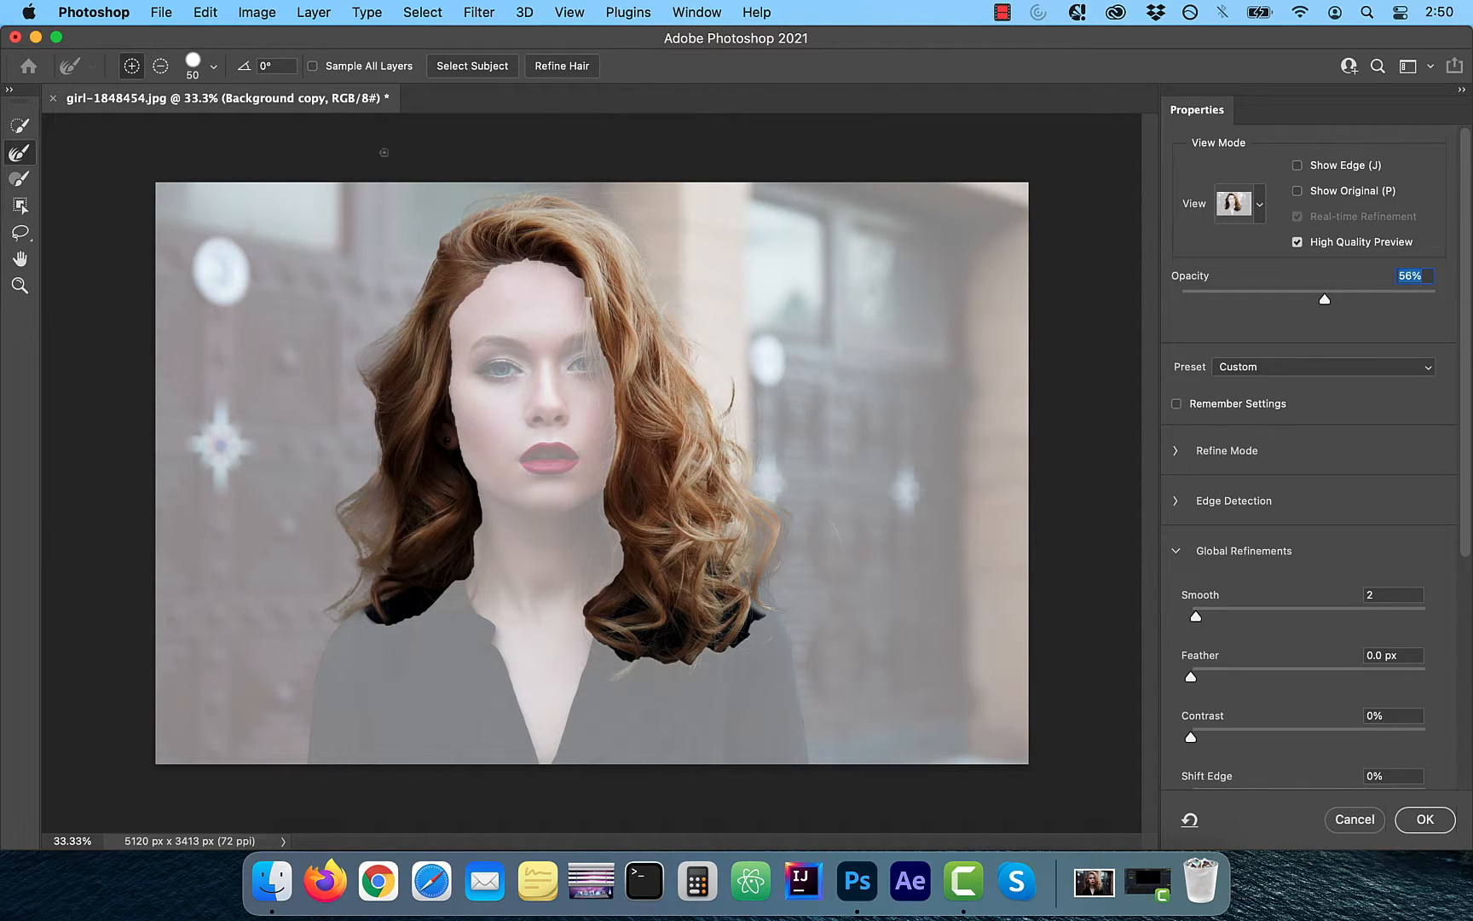
key(b)
drag(1196, 616, 1470, 616)
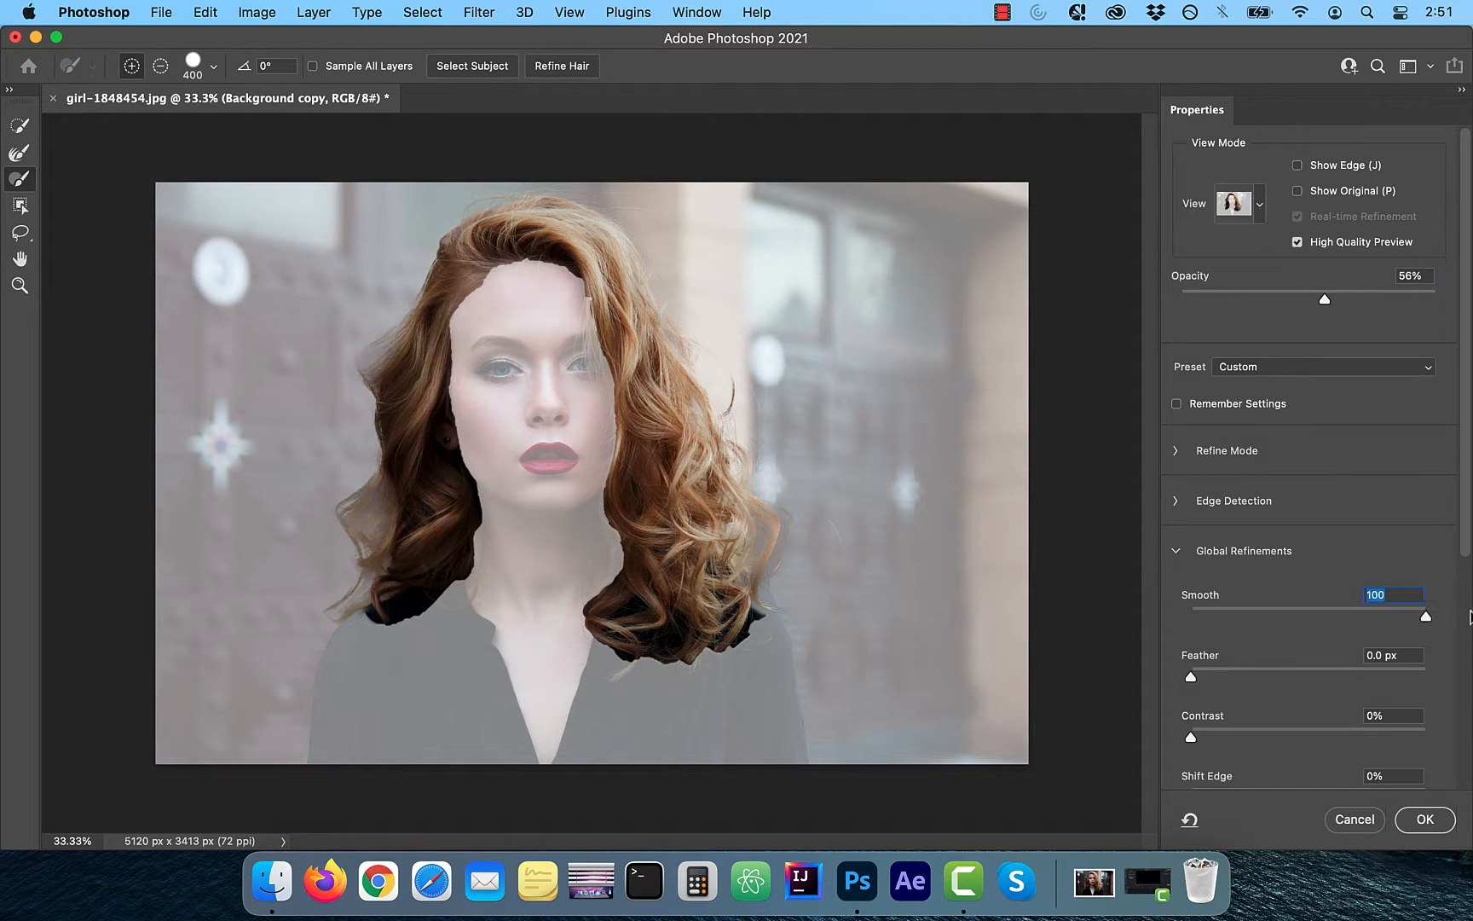
click(1424, 819)
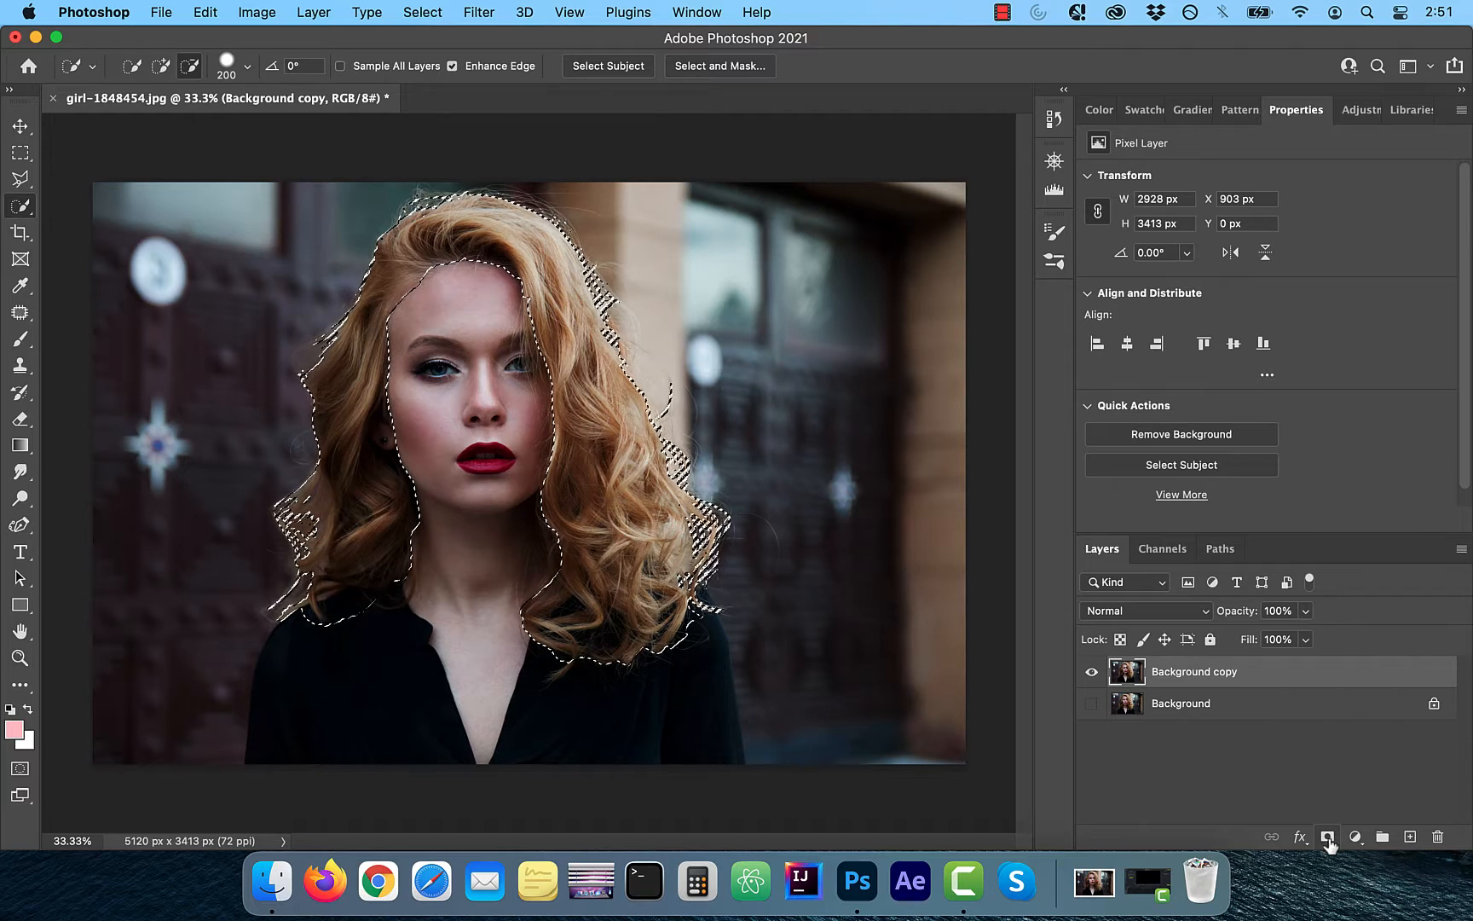
Add a layer mask from the hair selection and view the mask on its own
click(1328, 837)
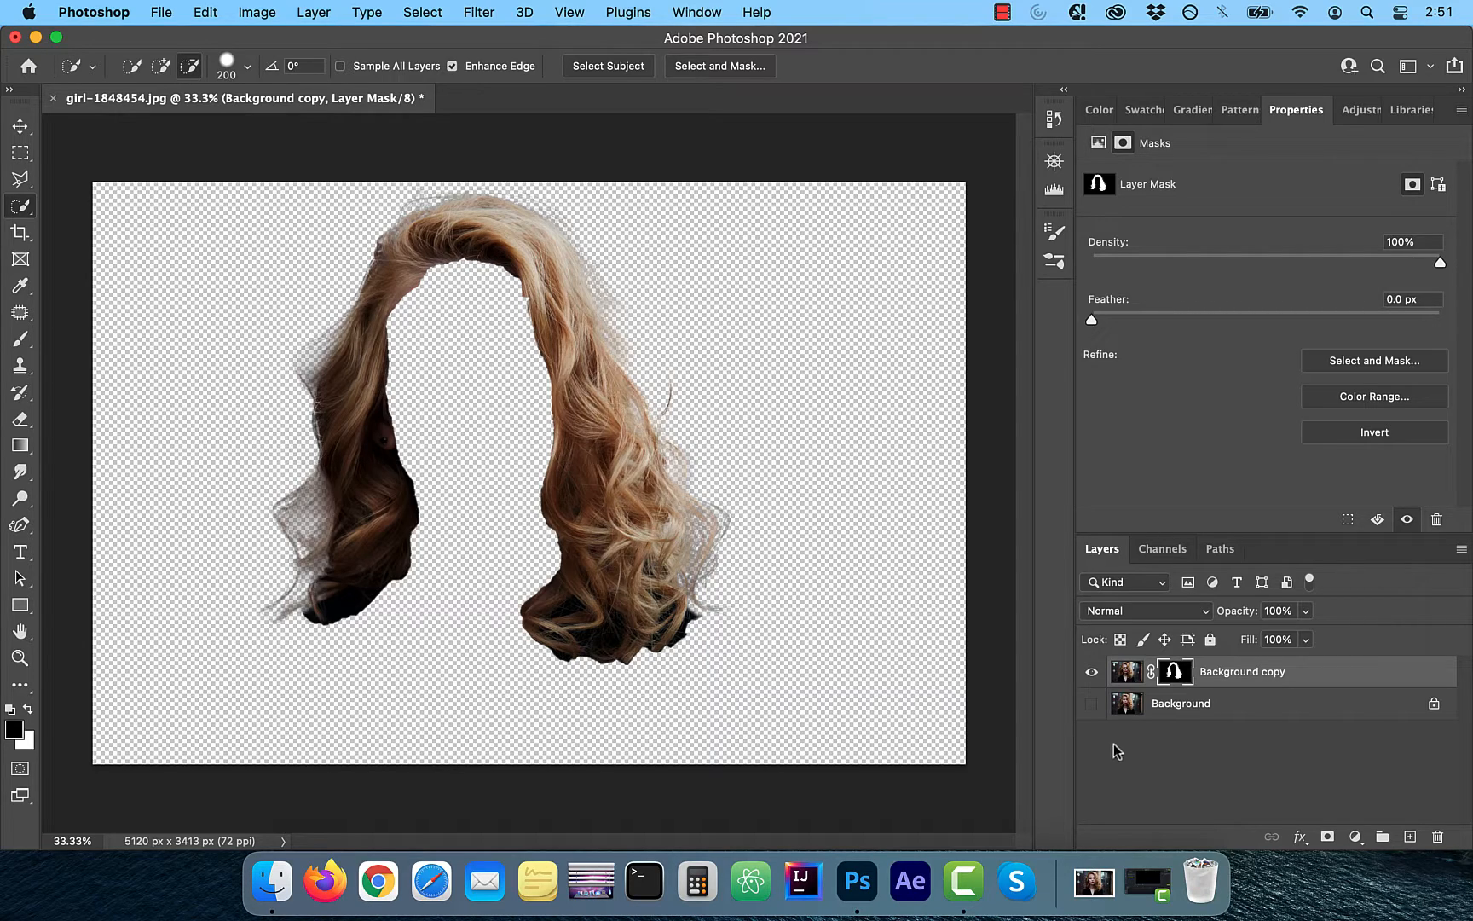
alt+click(1180, 674)
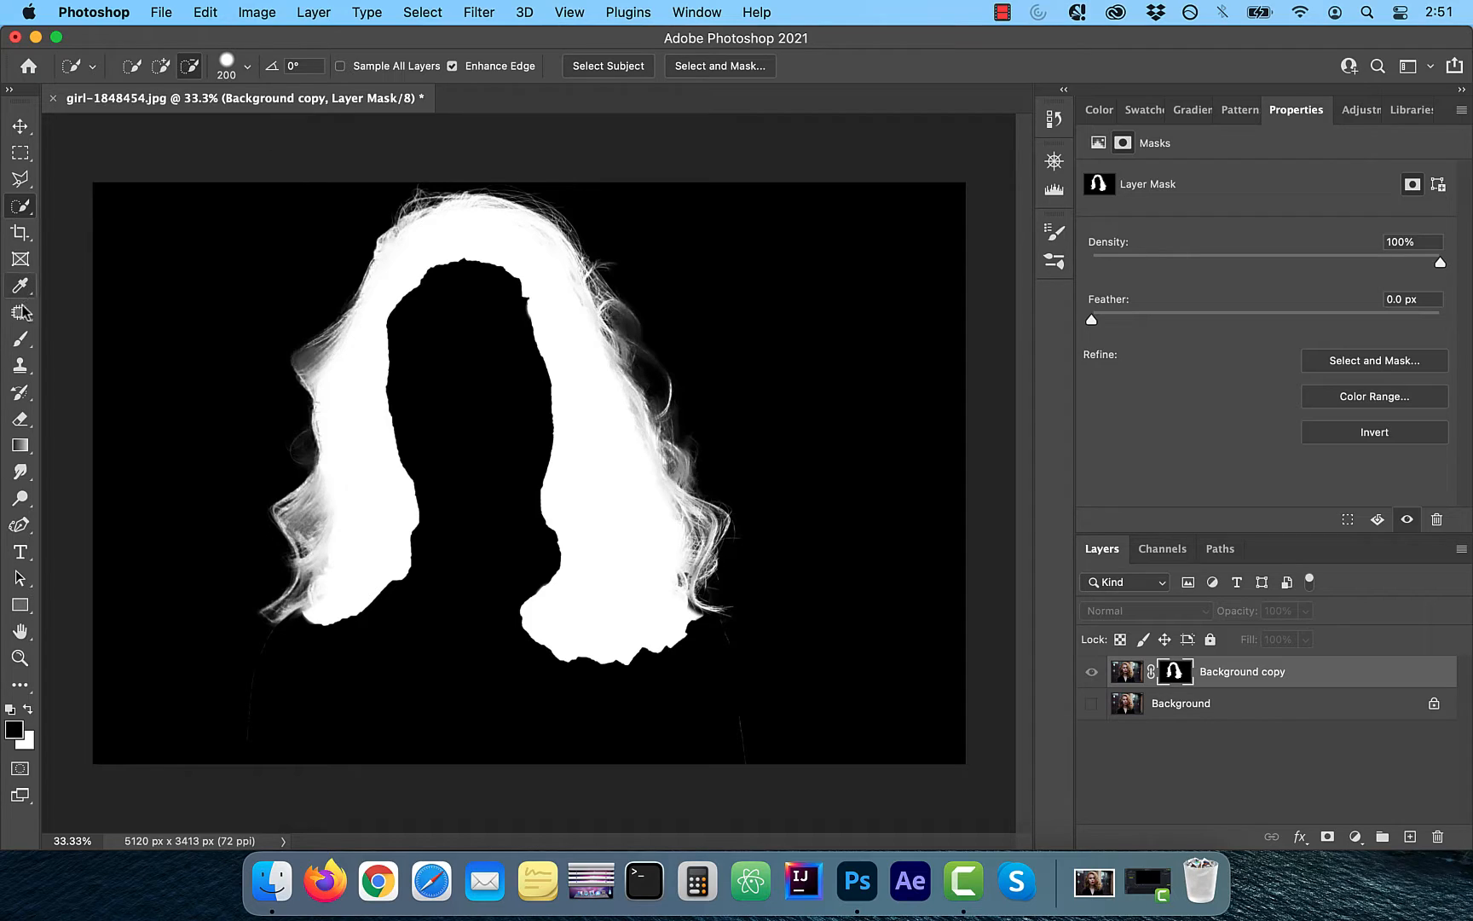
Set the Brush tool to Soft Light mode with a size of about 600 px
click(21, 340)
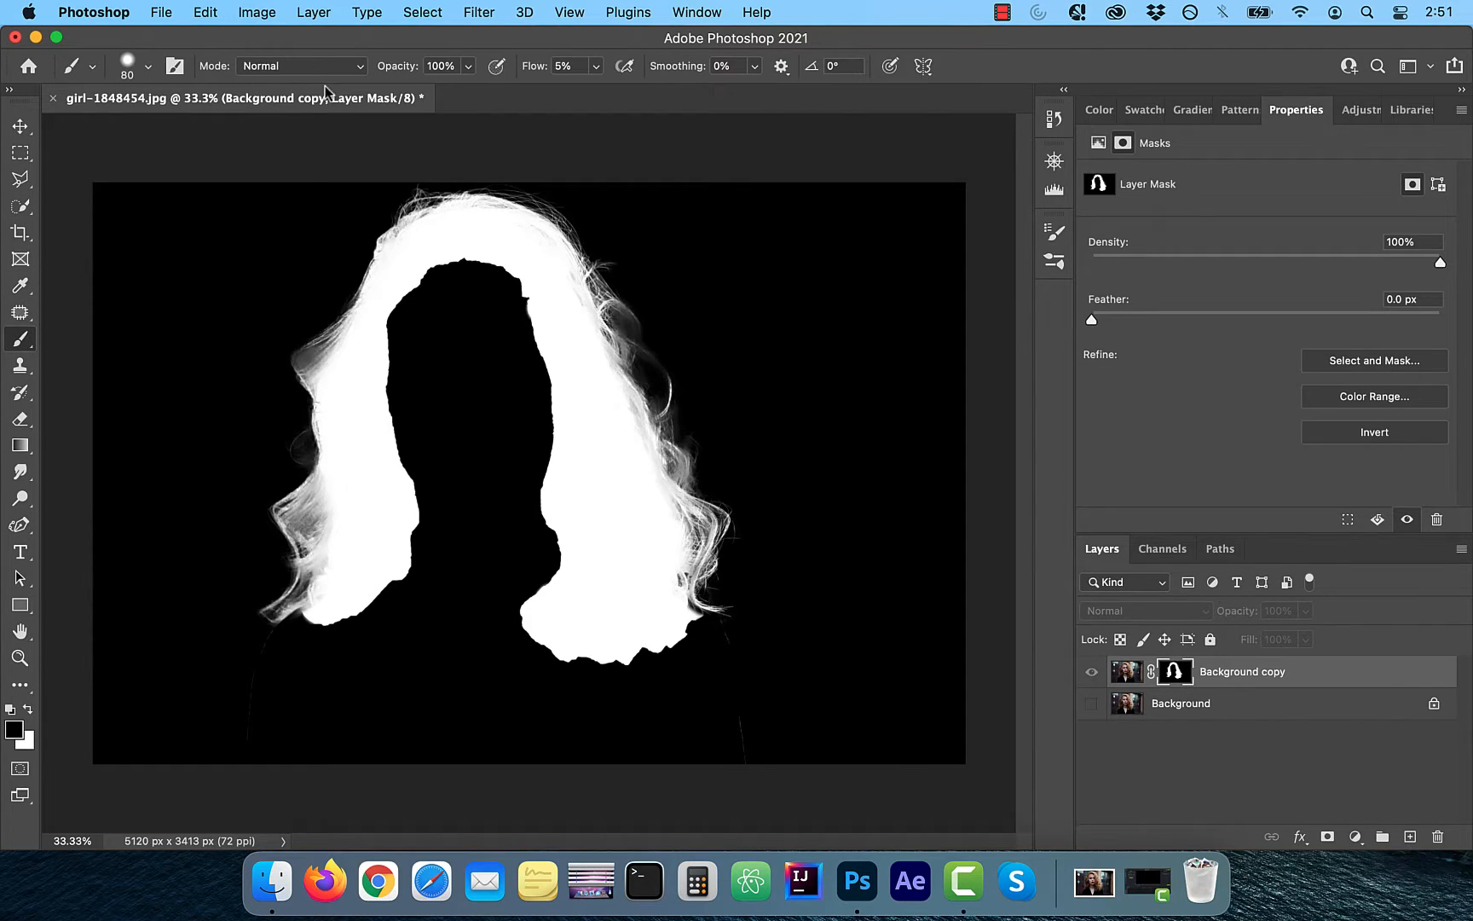
click(361, 68)
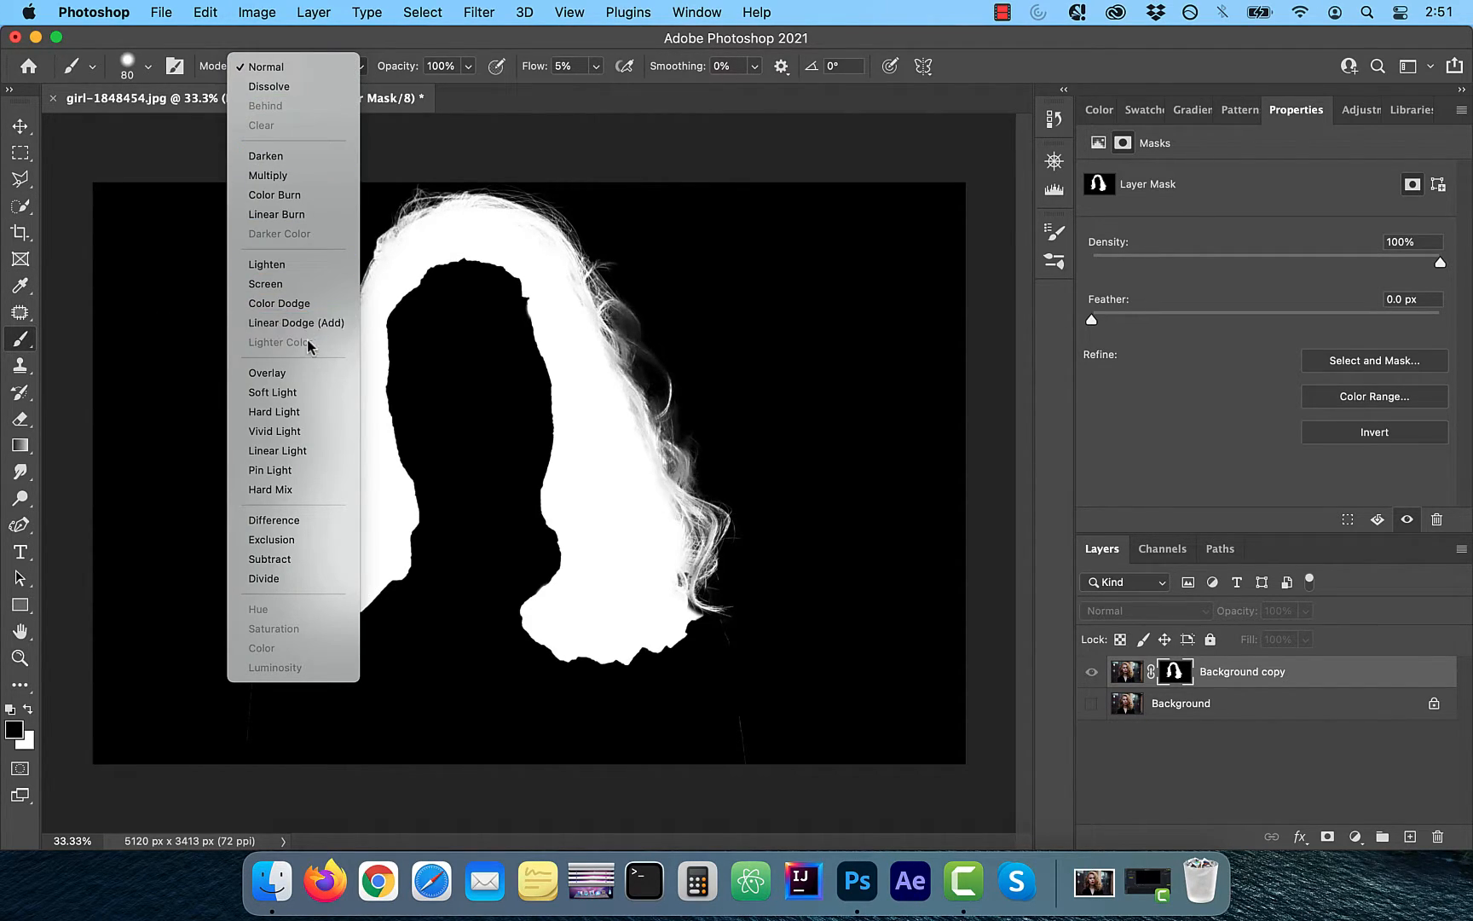
click(296, 392)
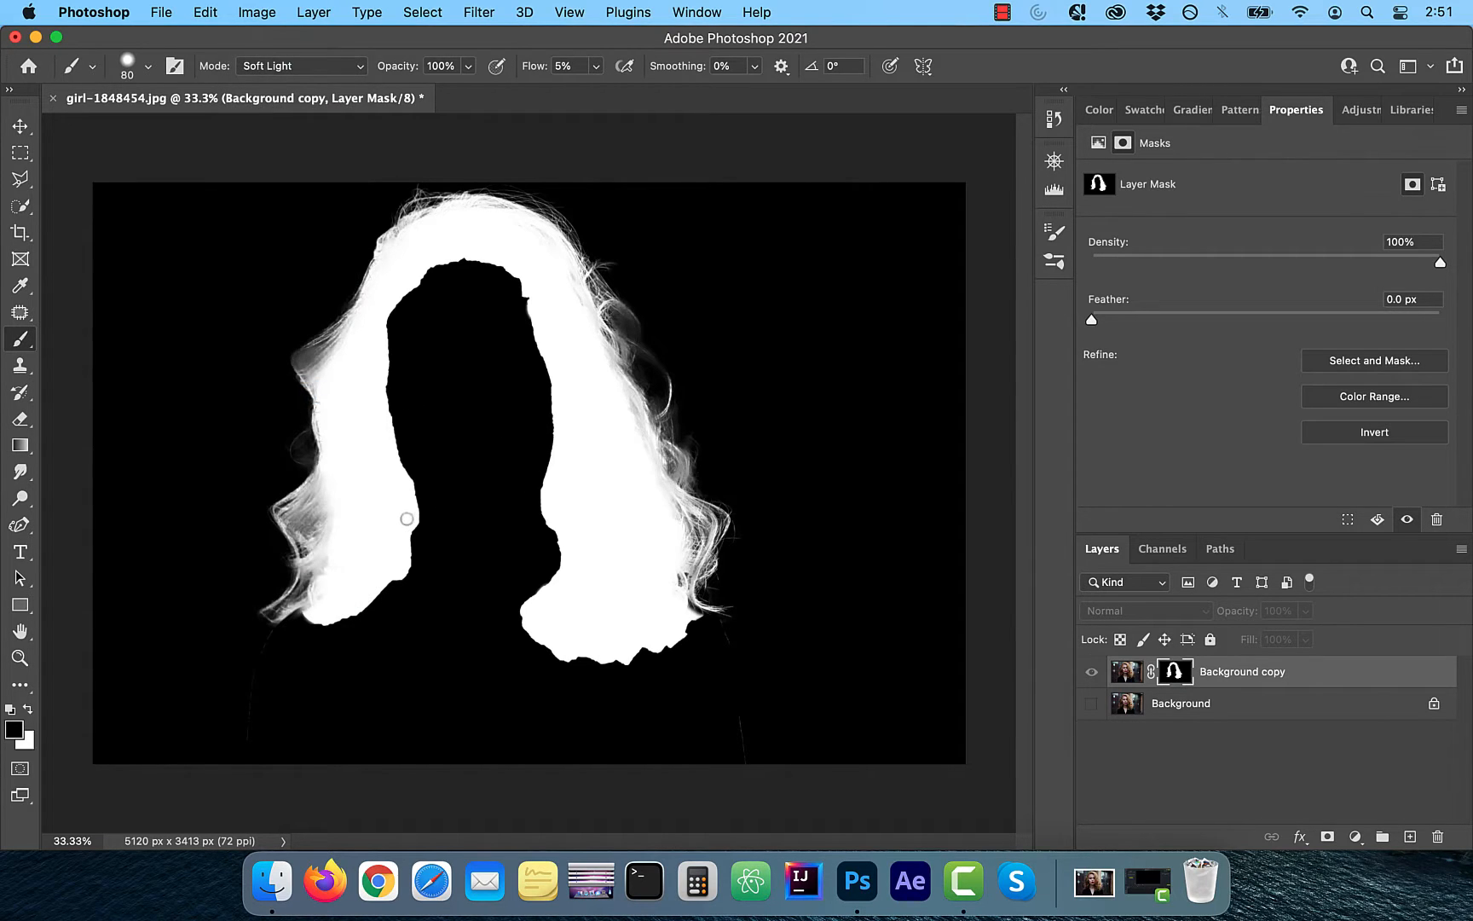
key(bracketright)
key(bracketright)
key(bracketright)
key(bracketright)
key(bracketright)
key(bracketright)
key(bracketright)
key(bracketright)
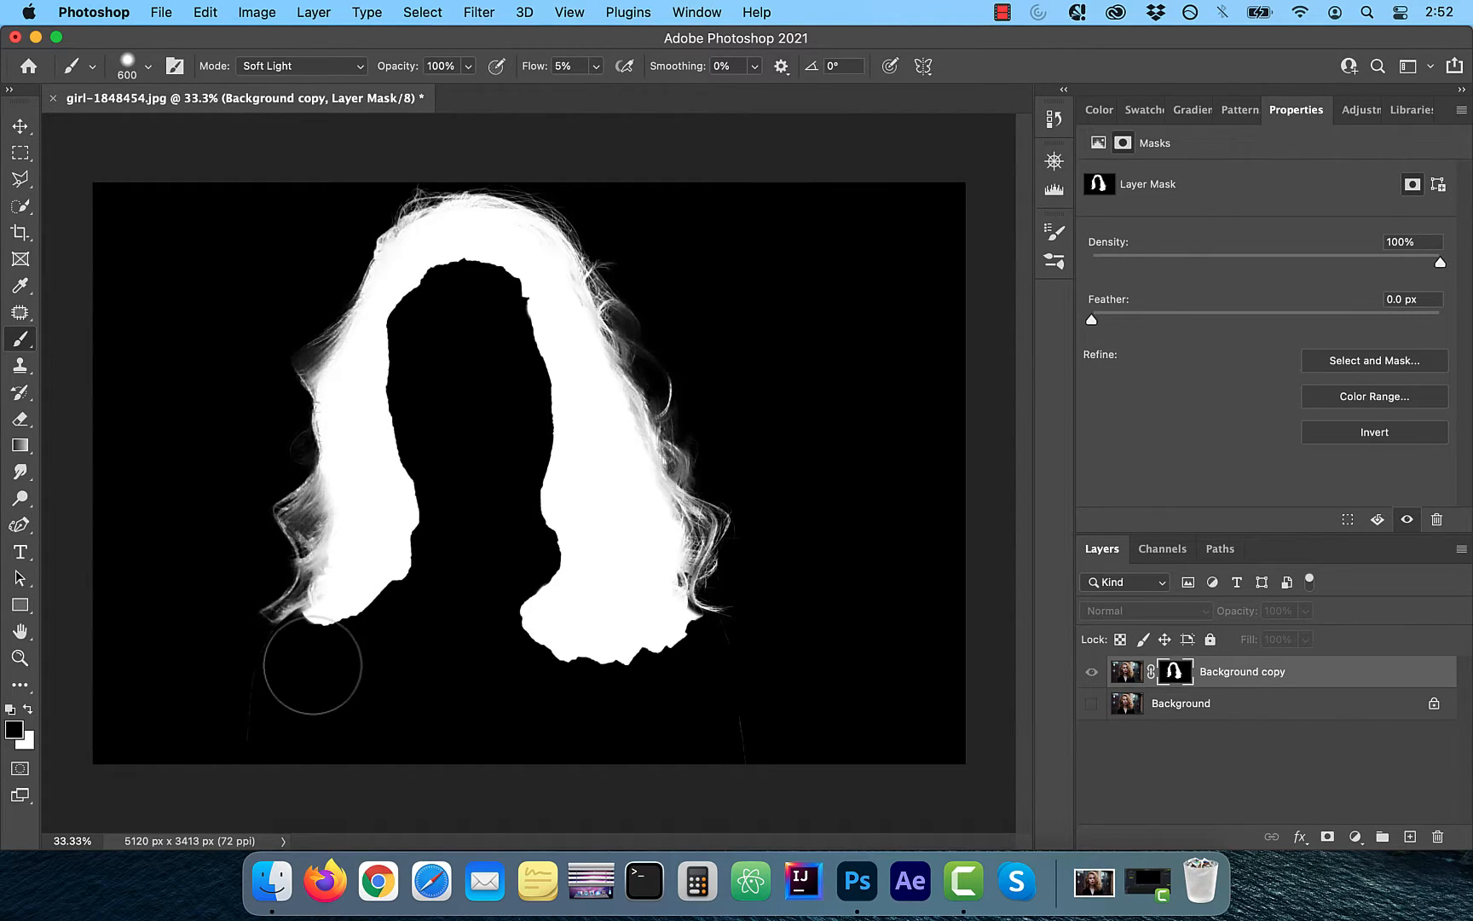
click(20, 125)
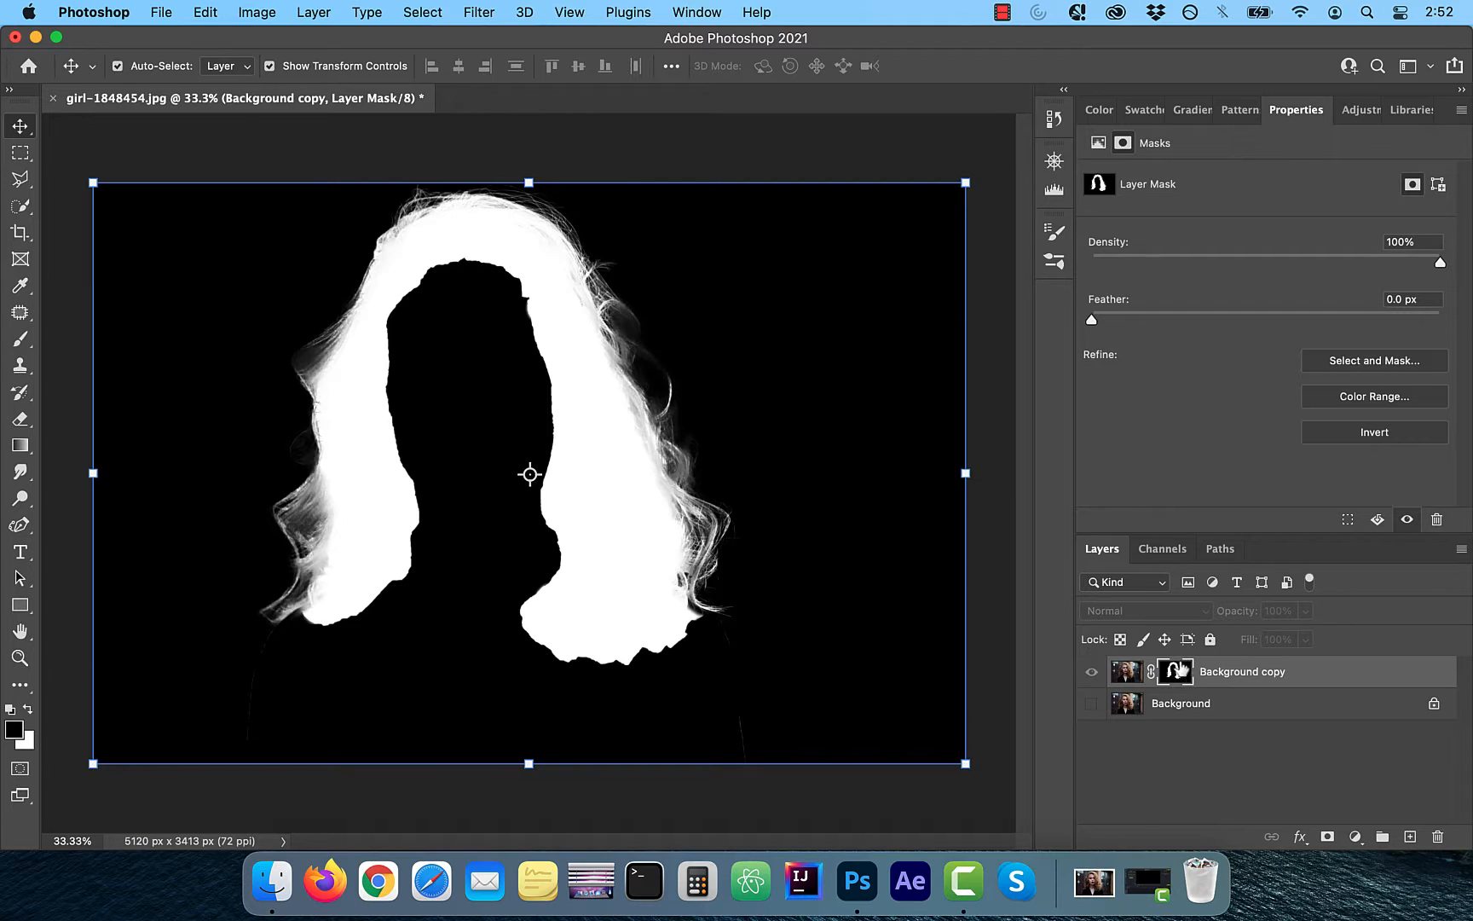
Put the hair layer into a new group and add Selective Color, Hue/Saturation and Color Balance adjustment layers to it
click(1127, 672)
click(1382, 837)
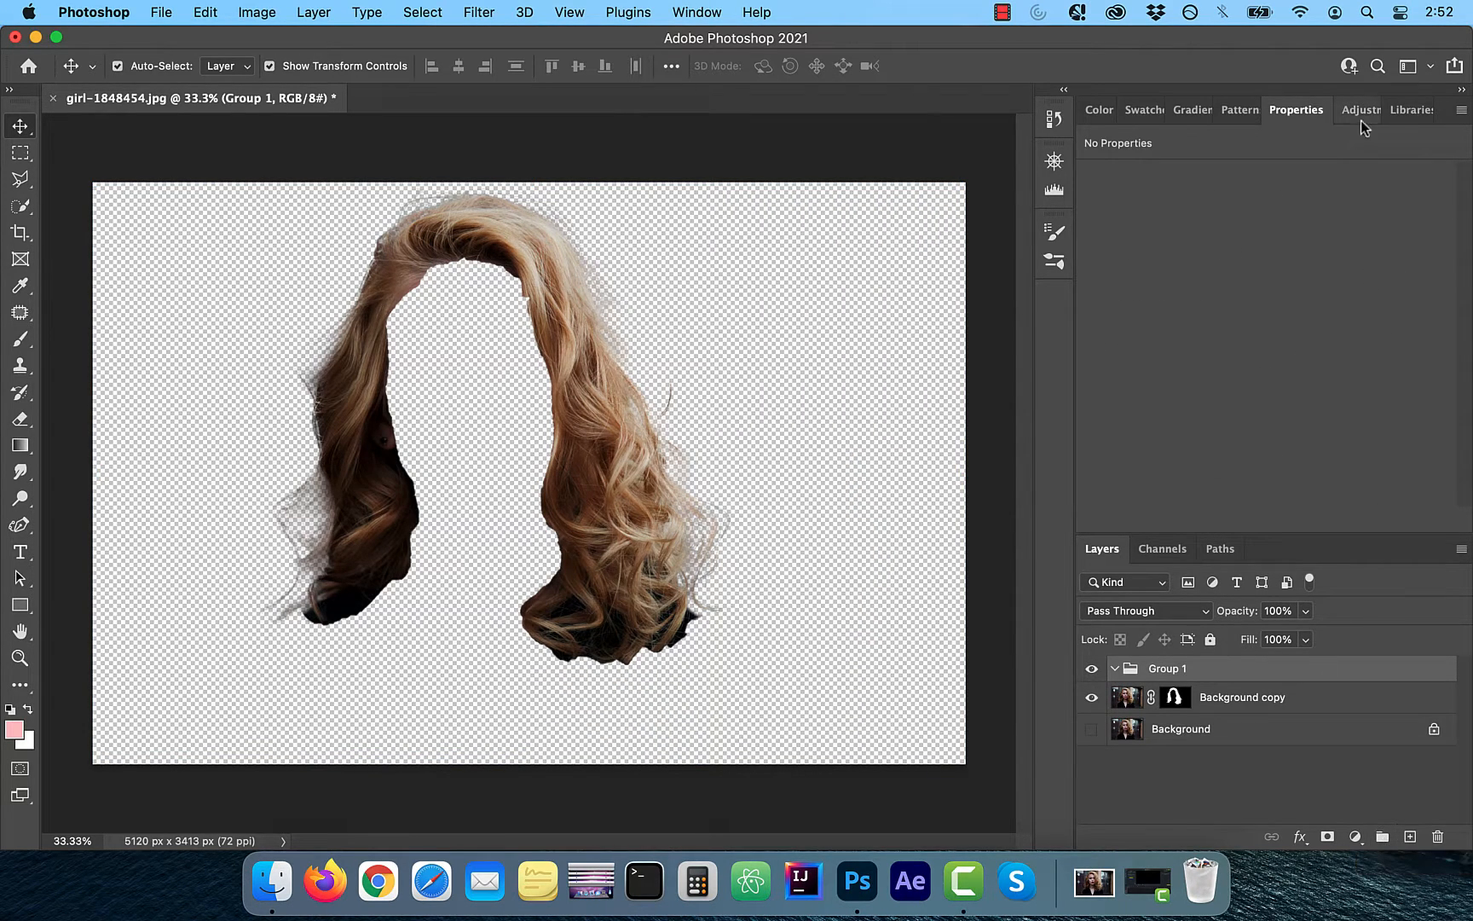
click(1355, 838)
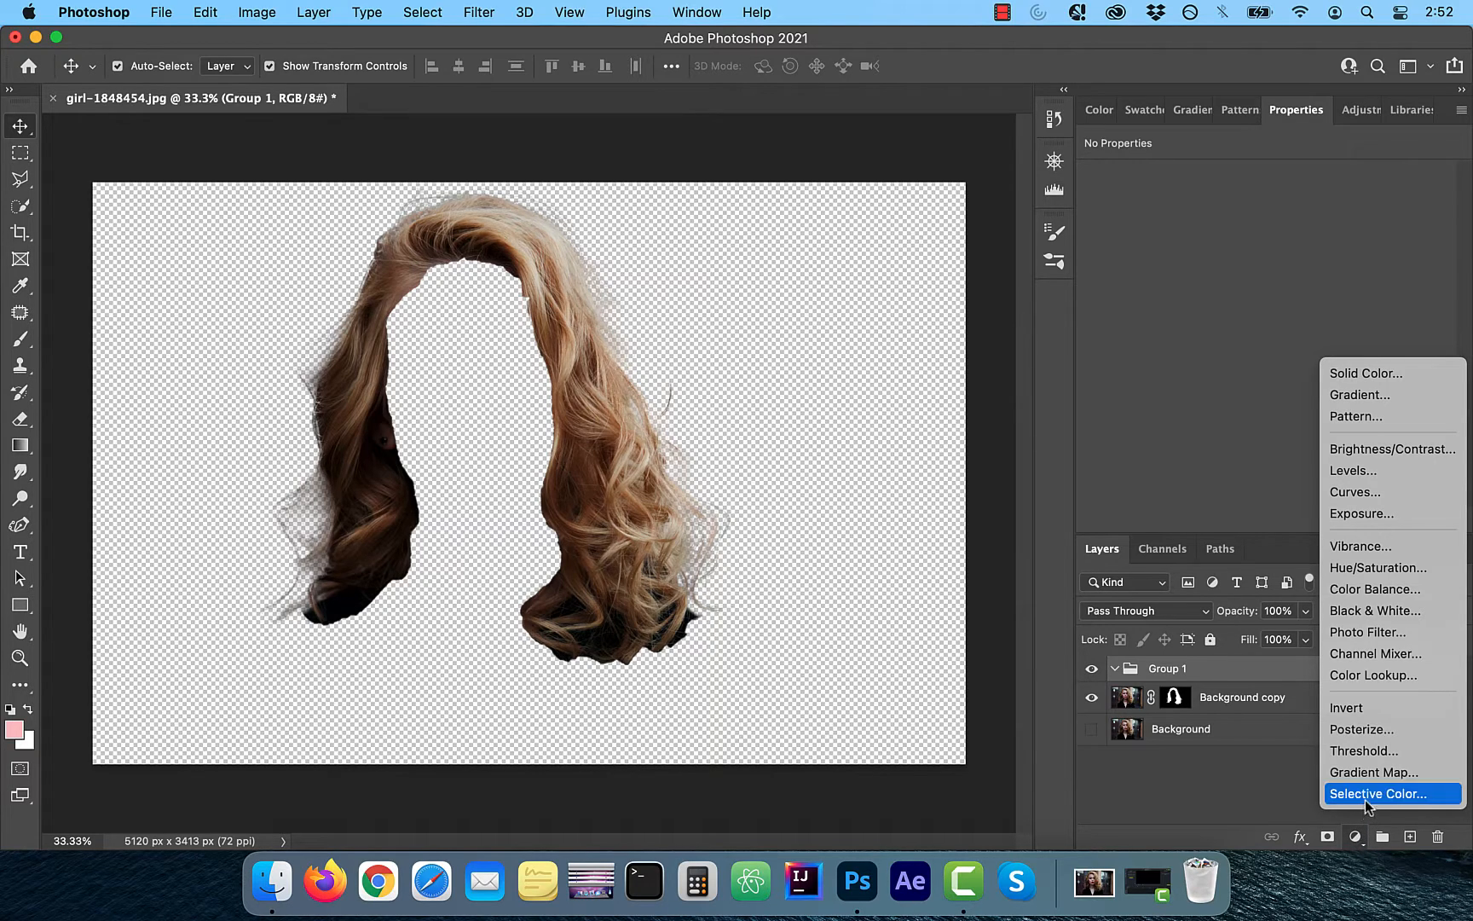
click(1377, 793)
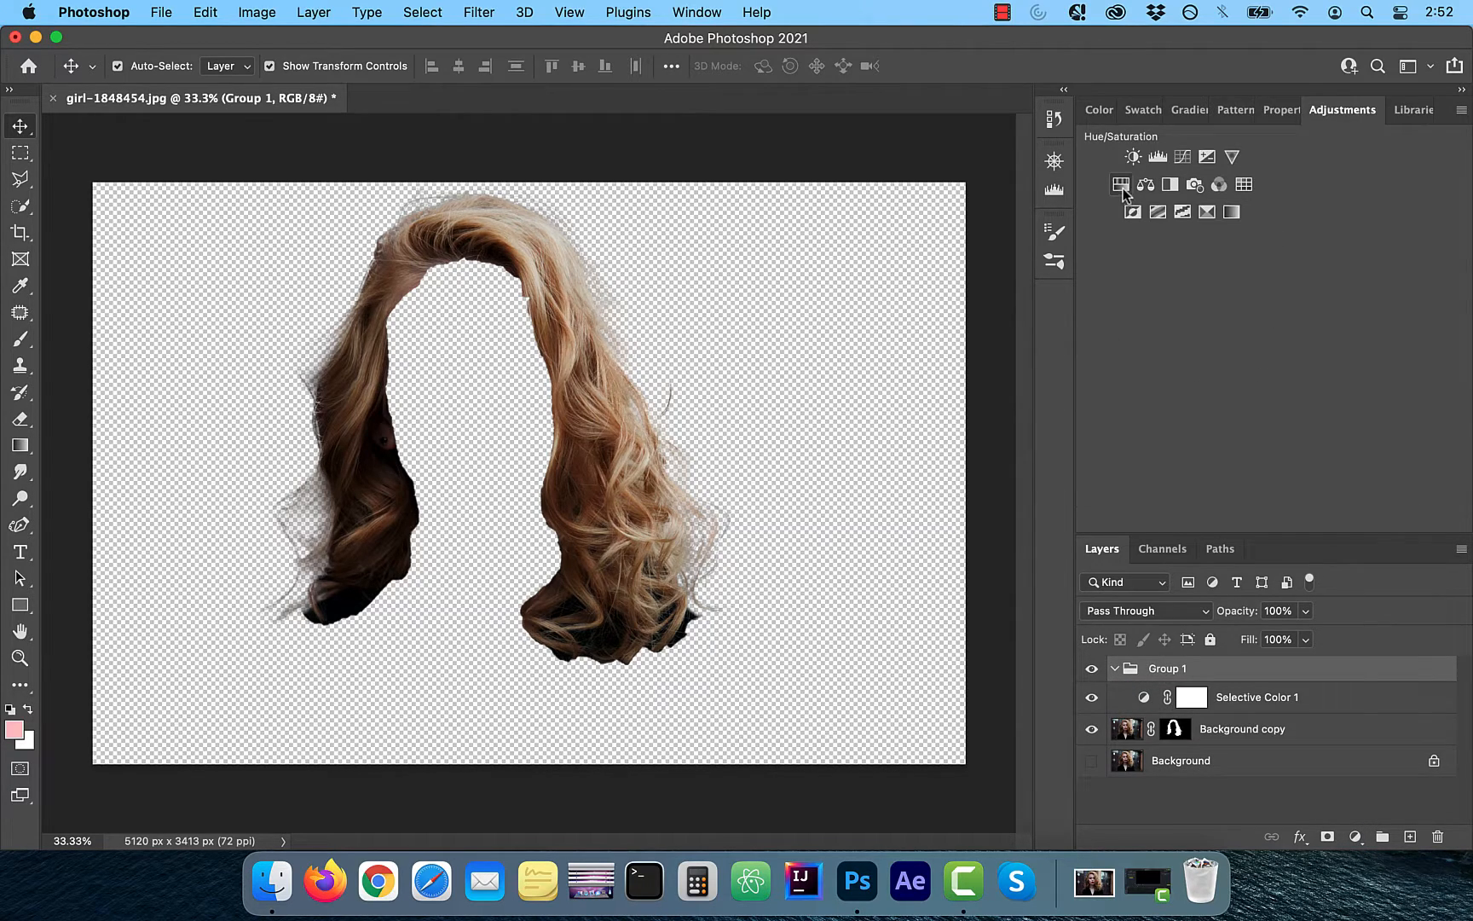
click(1123, 186)
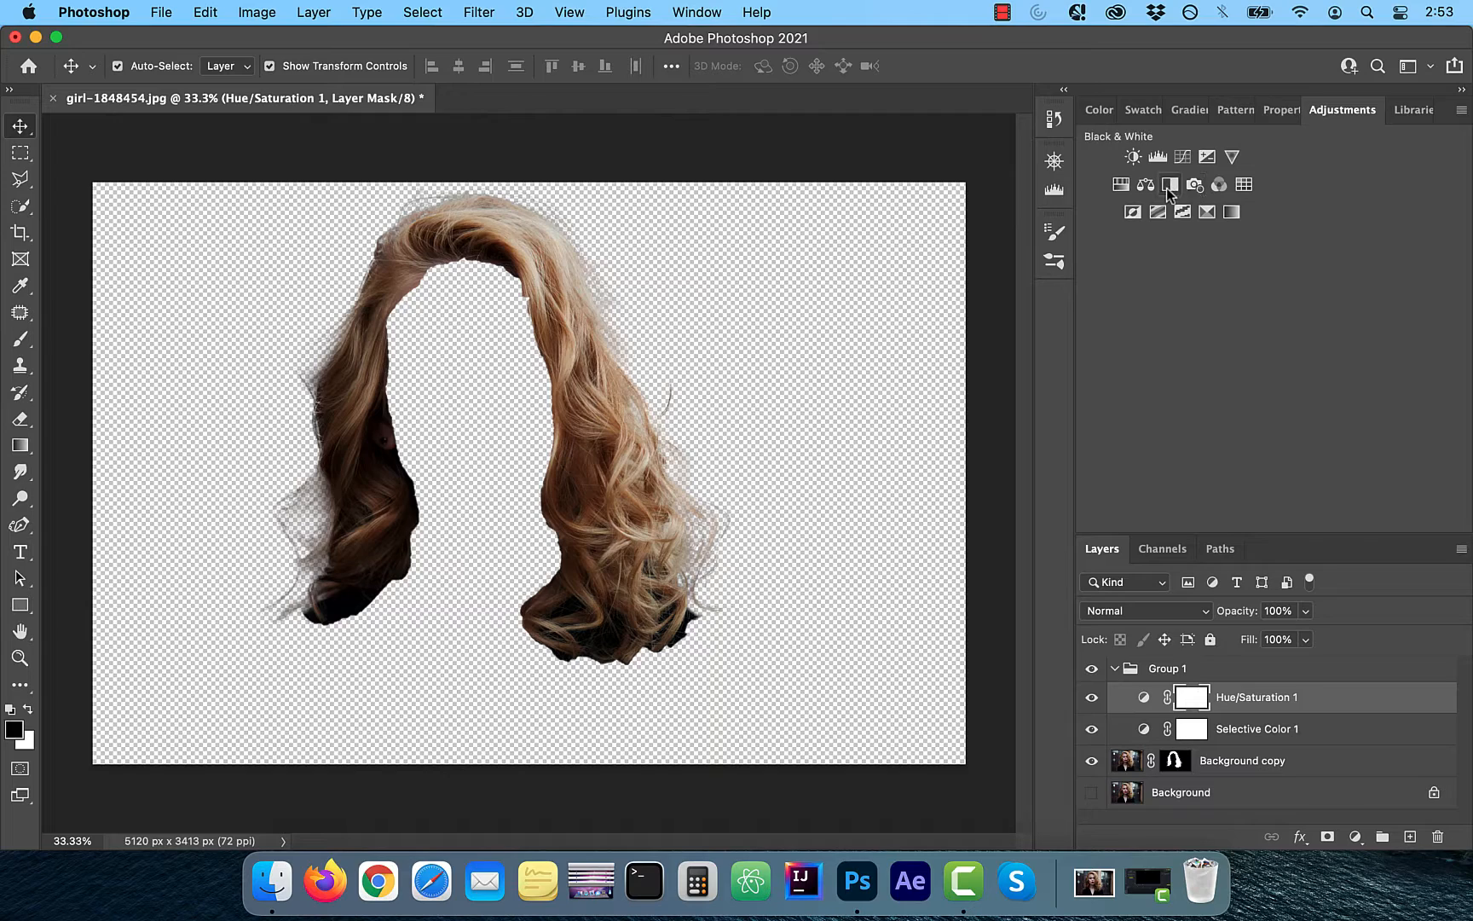
click(1146, 186)
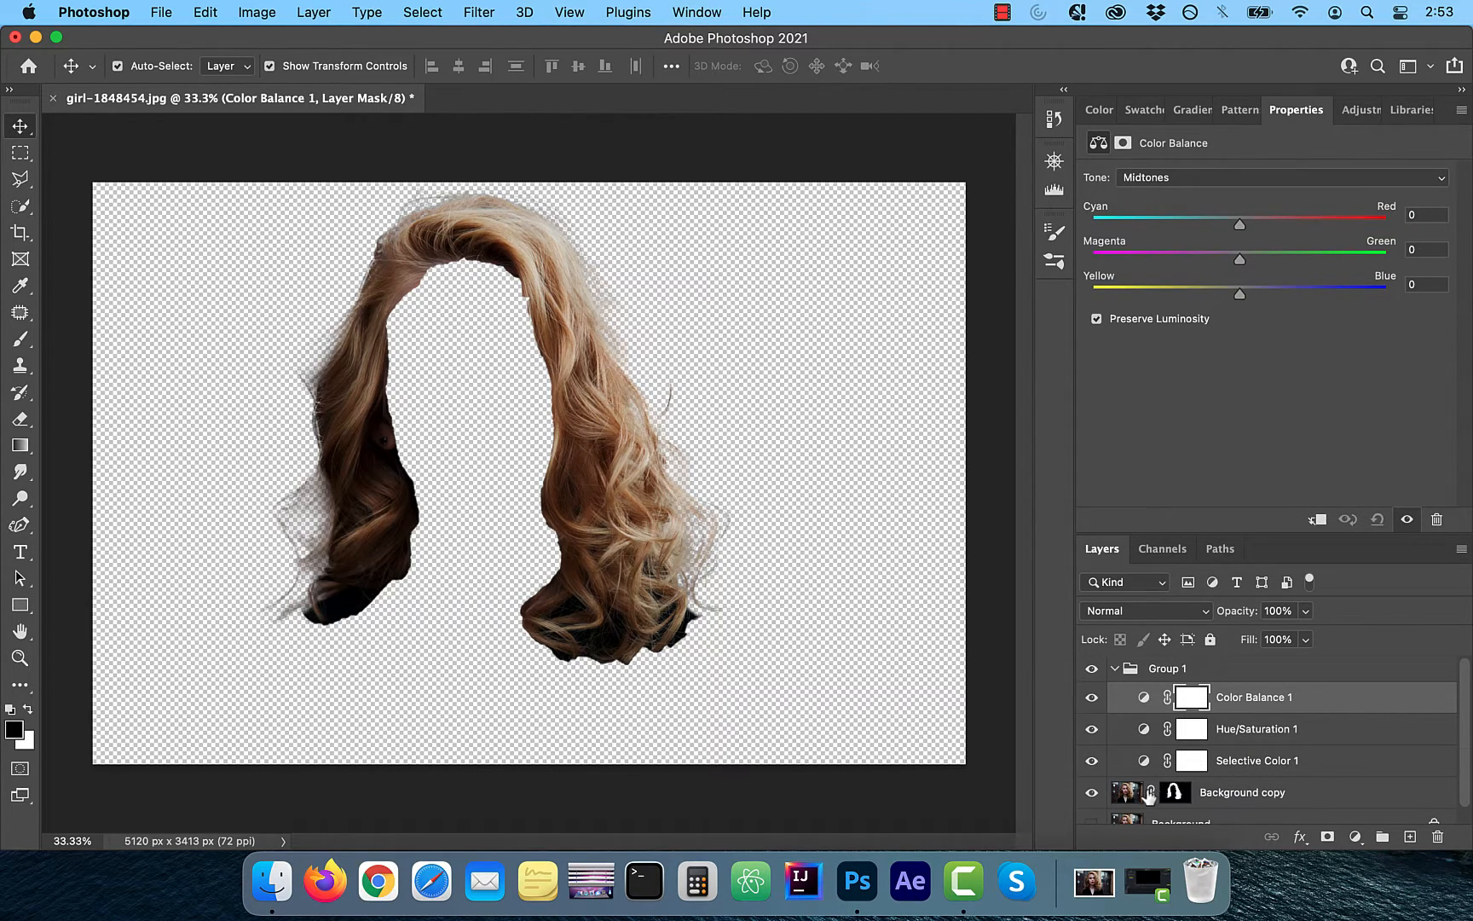
Move the hair layer's mask onto the group and expand the group
scroll(1149, 795, down, 2)
scroll(1150, 796, up, 2)
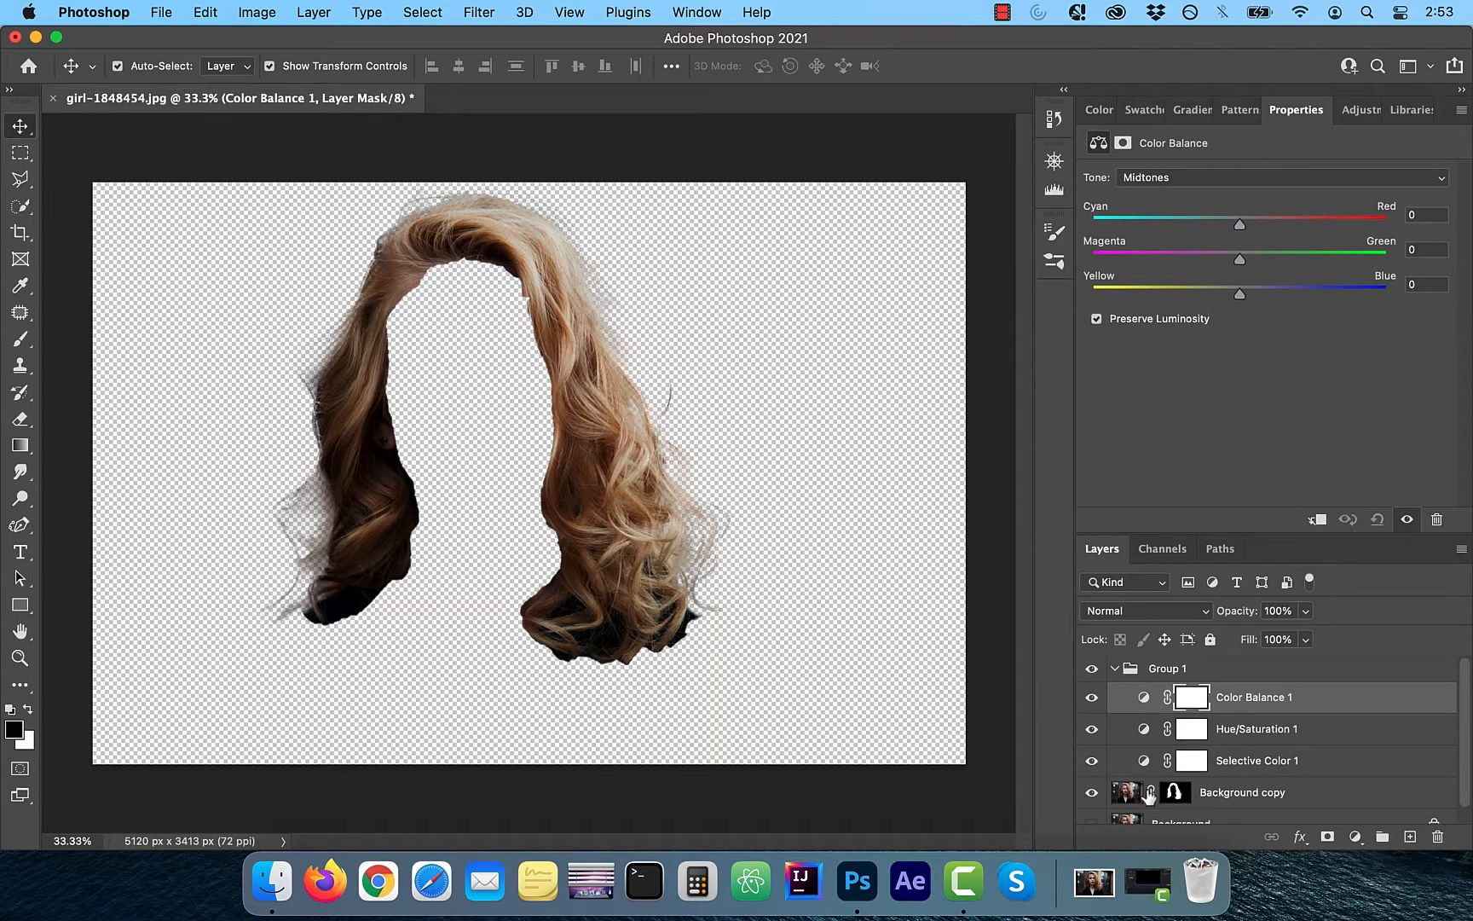
click(1115, 670)
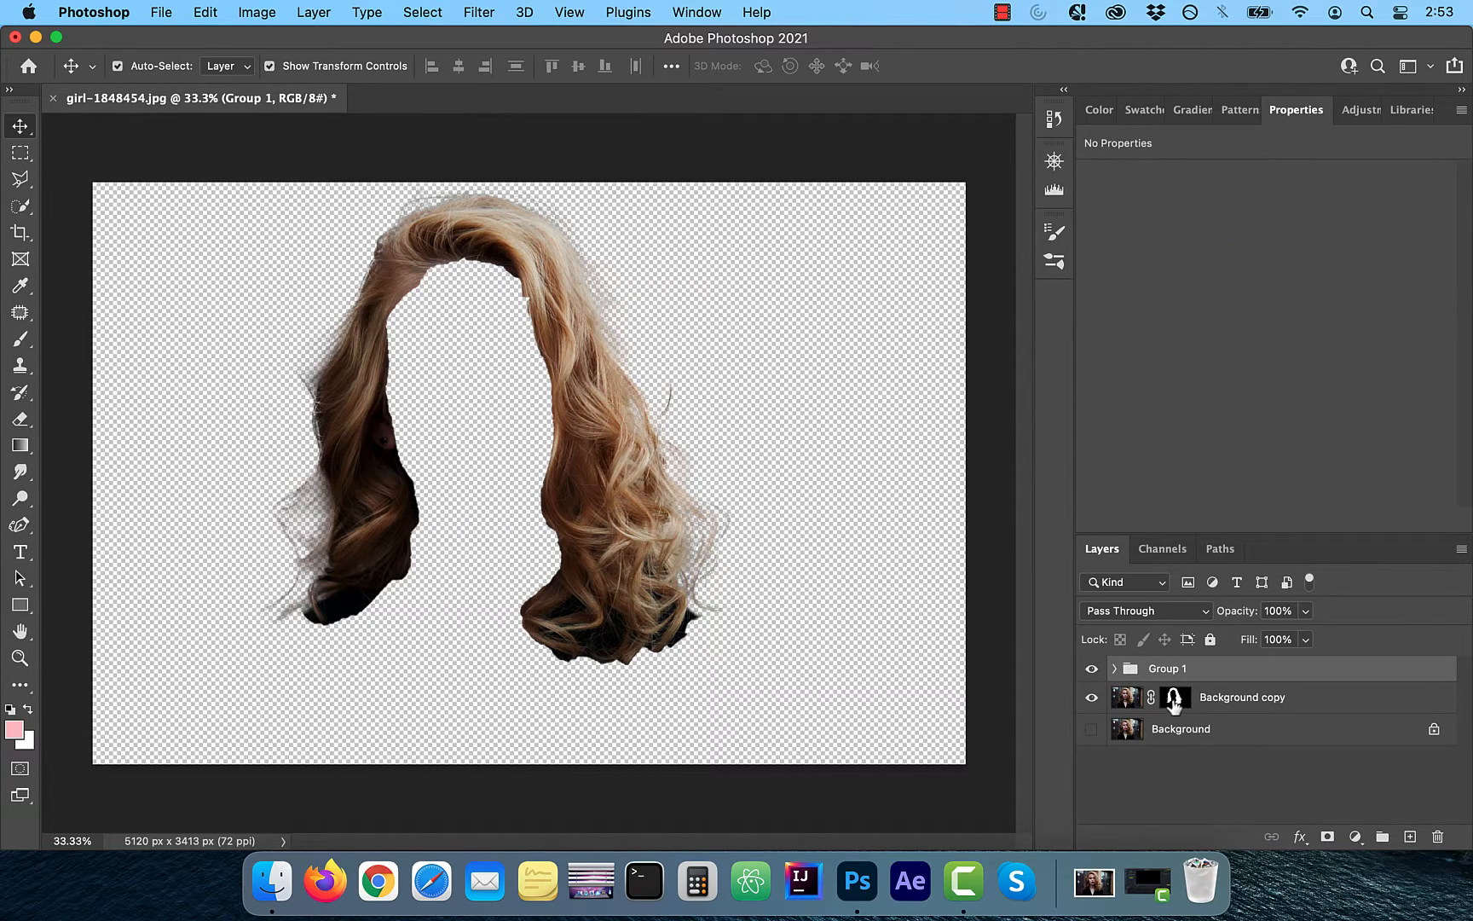
drag(1175, 699, 1439, 844)
click(786, 367)
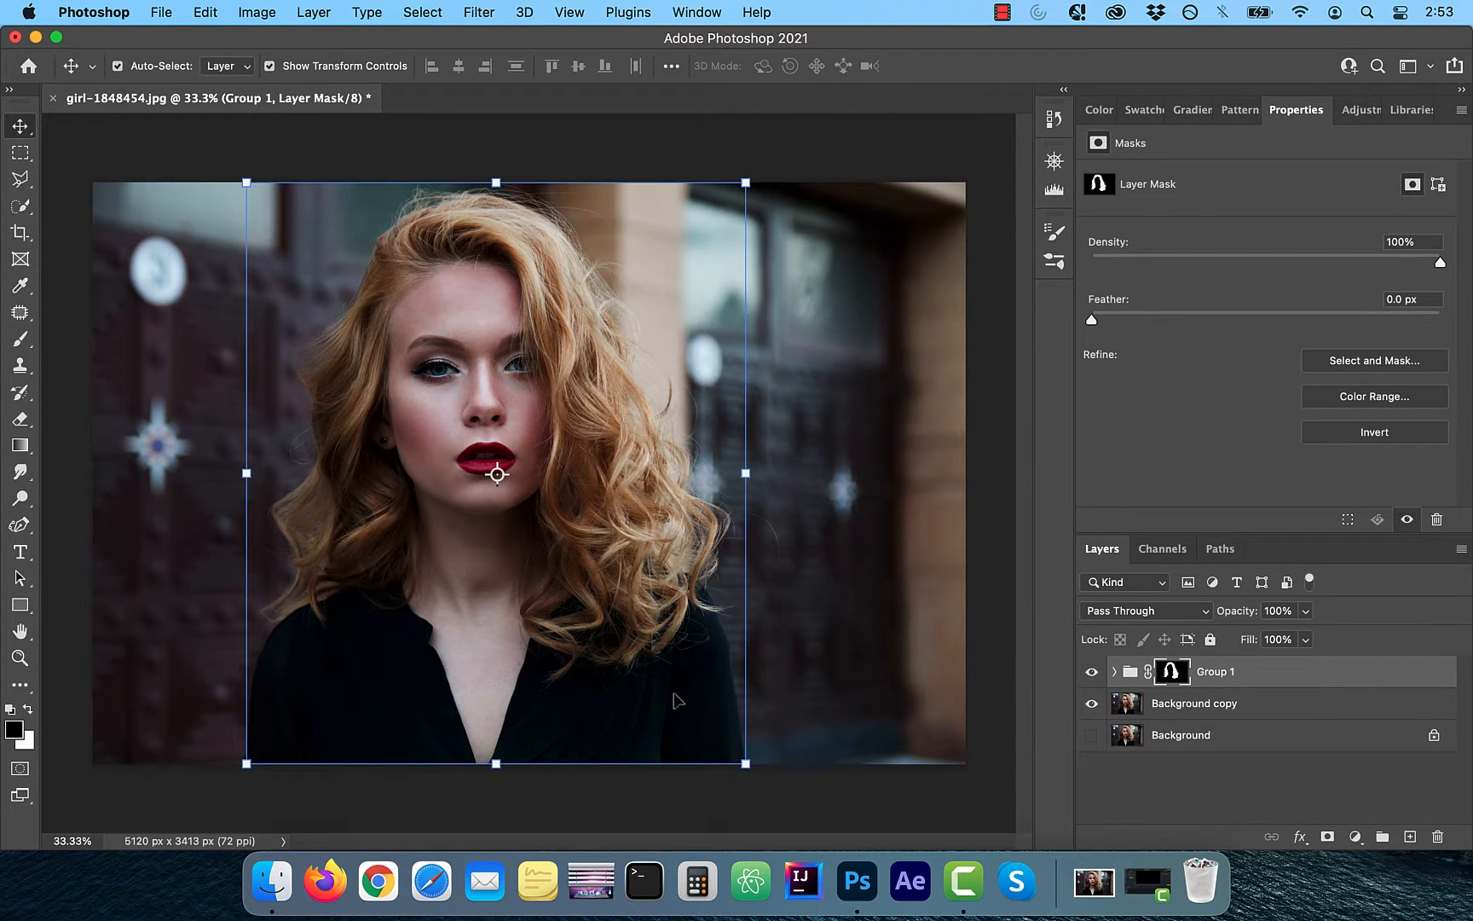
click(867, 815)
click(1115, 672)
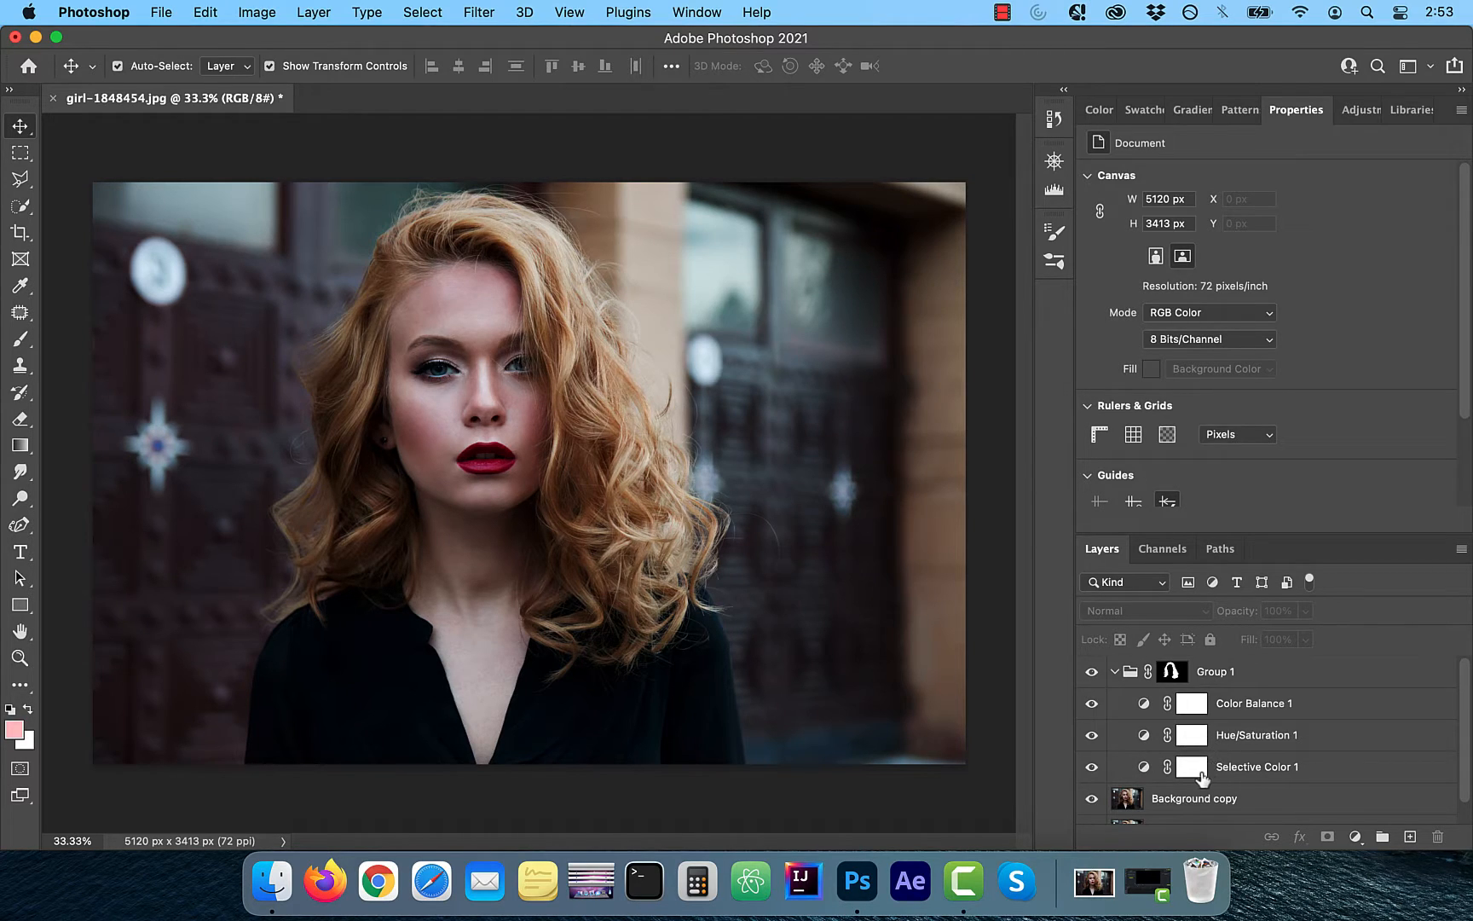
Raise the Selective Color layer's cyan, yellow and black sliders to recolour the hair
click(1148, 772)
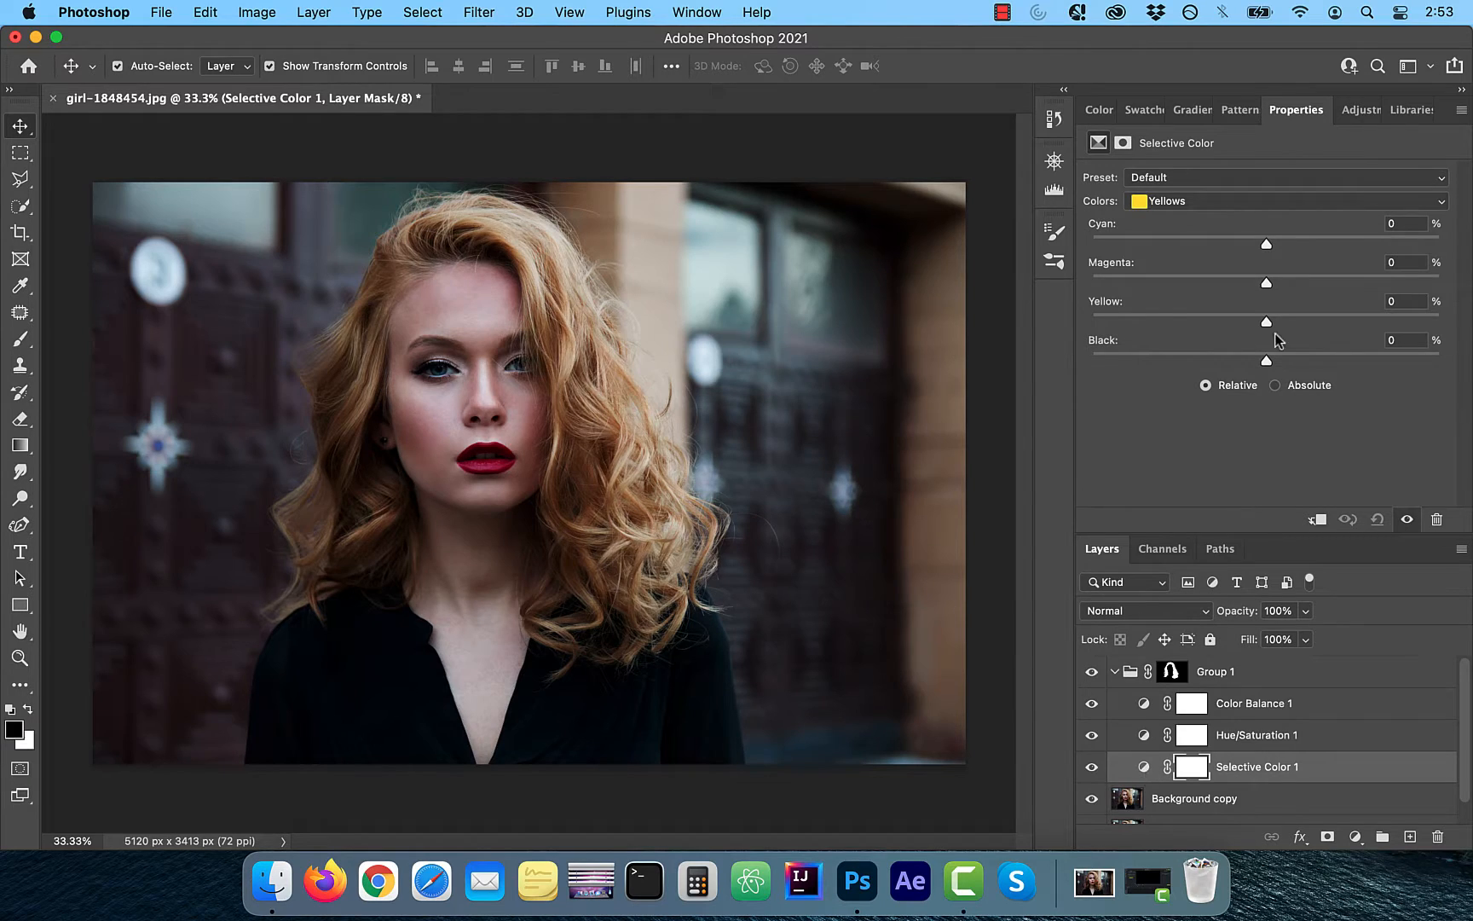
click(1216, 210)
click(1200, 203)
drag(1267, 246, 1440, 283)
click(1092, 244)
drag(1274, 322, 1377, 321)
drag(1268, 361, 1437, 341)
Shift the Hue/Saturation hue slider and set its lightness to 0
click(1253, 736)
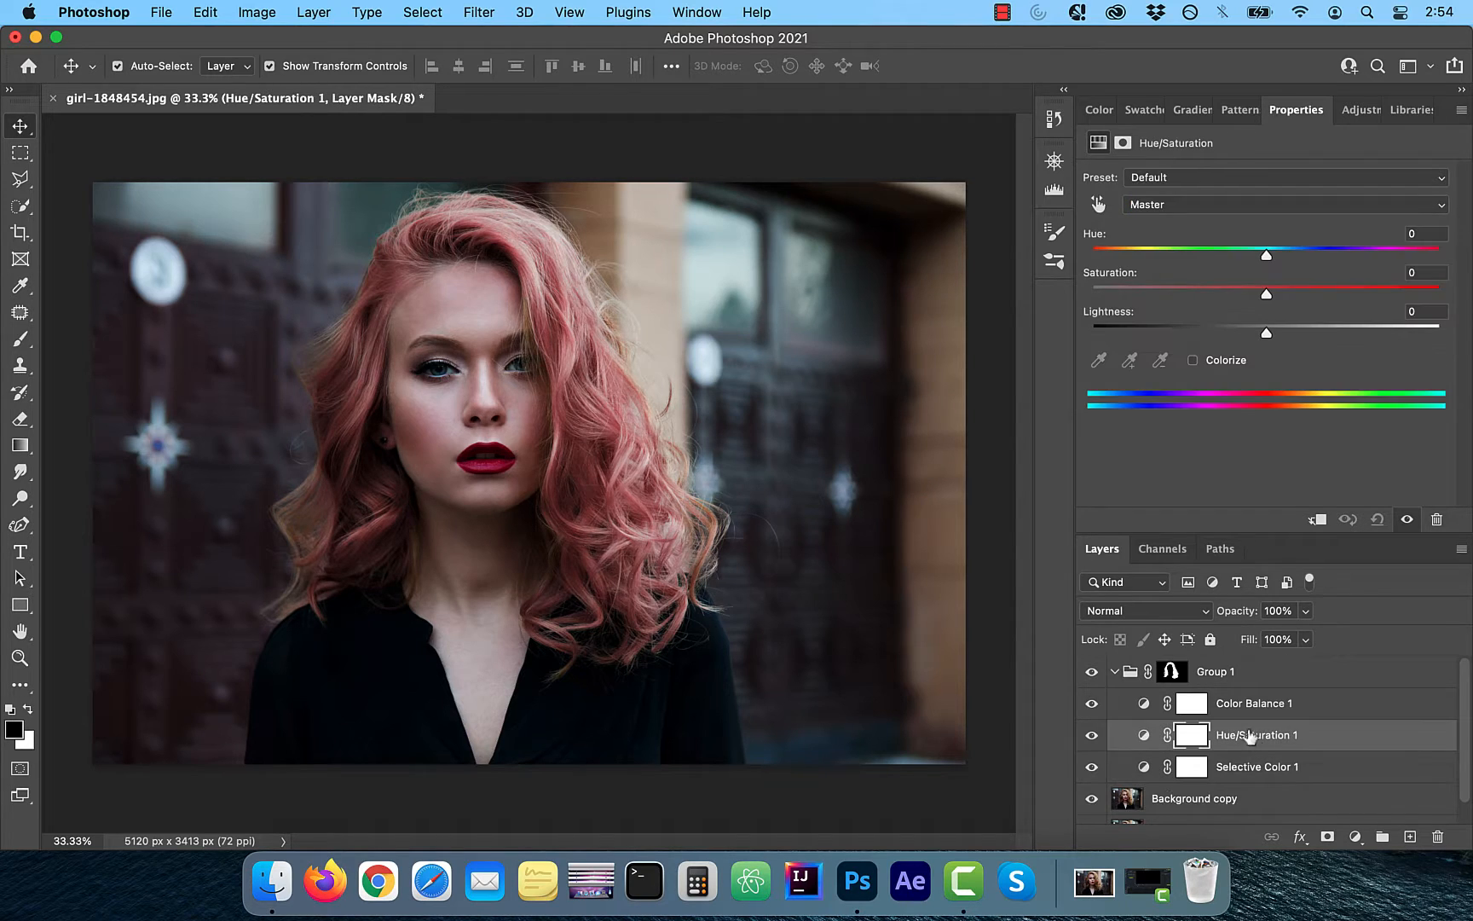
drag(1268, 257, 1286, 335)
drag(1442, 312, 1419, 311)
text(0)
Adjust Color Balance tones, setting the highlights to -1 cyan-red, -16 magenta-green and -18 yellow-blue
click(1252, 703)
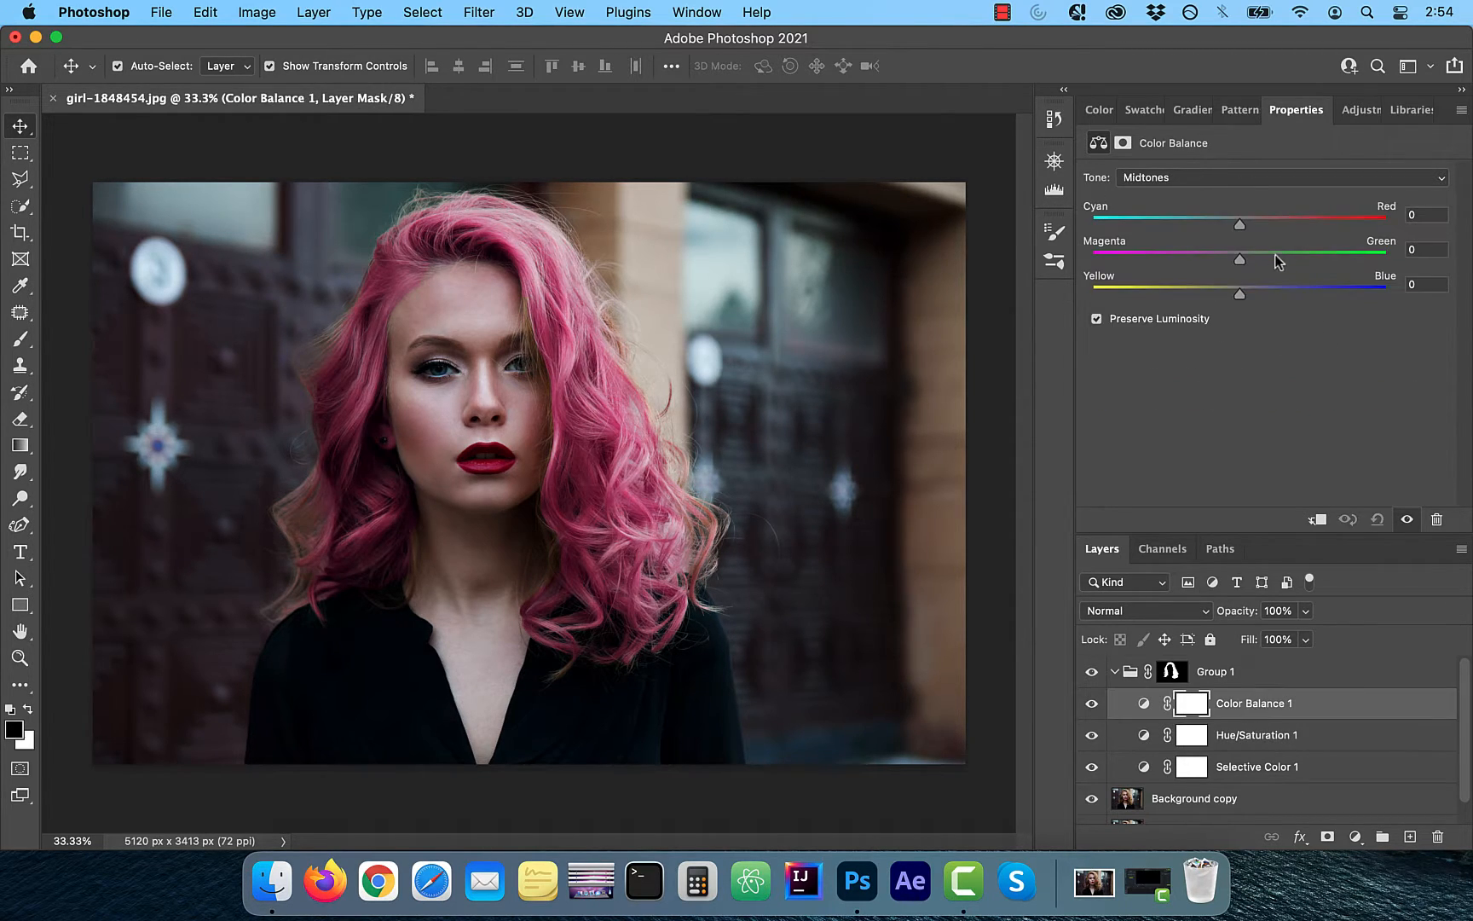
click(1211, 181)
click(1215, 159)
drag(1211, 225, 1213, 295)
click(1193, 178)
click(1177, 197)
click(1178, 224)
click(1193, 177)
click(1178, 195)
click(1233, 223)
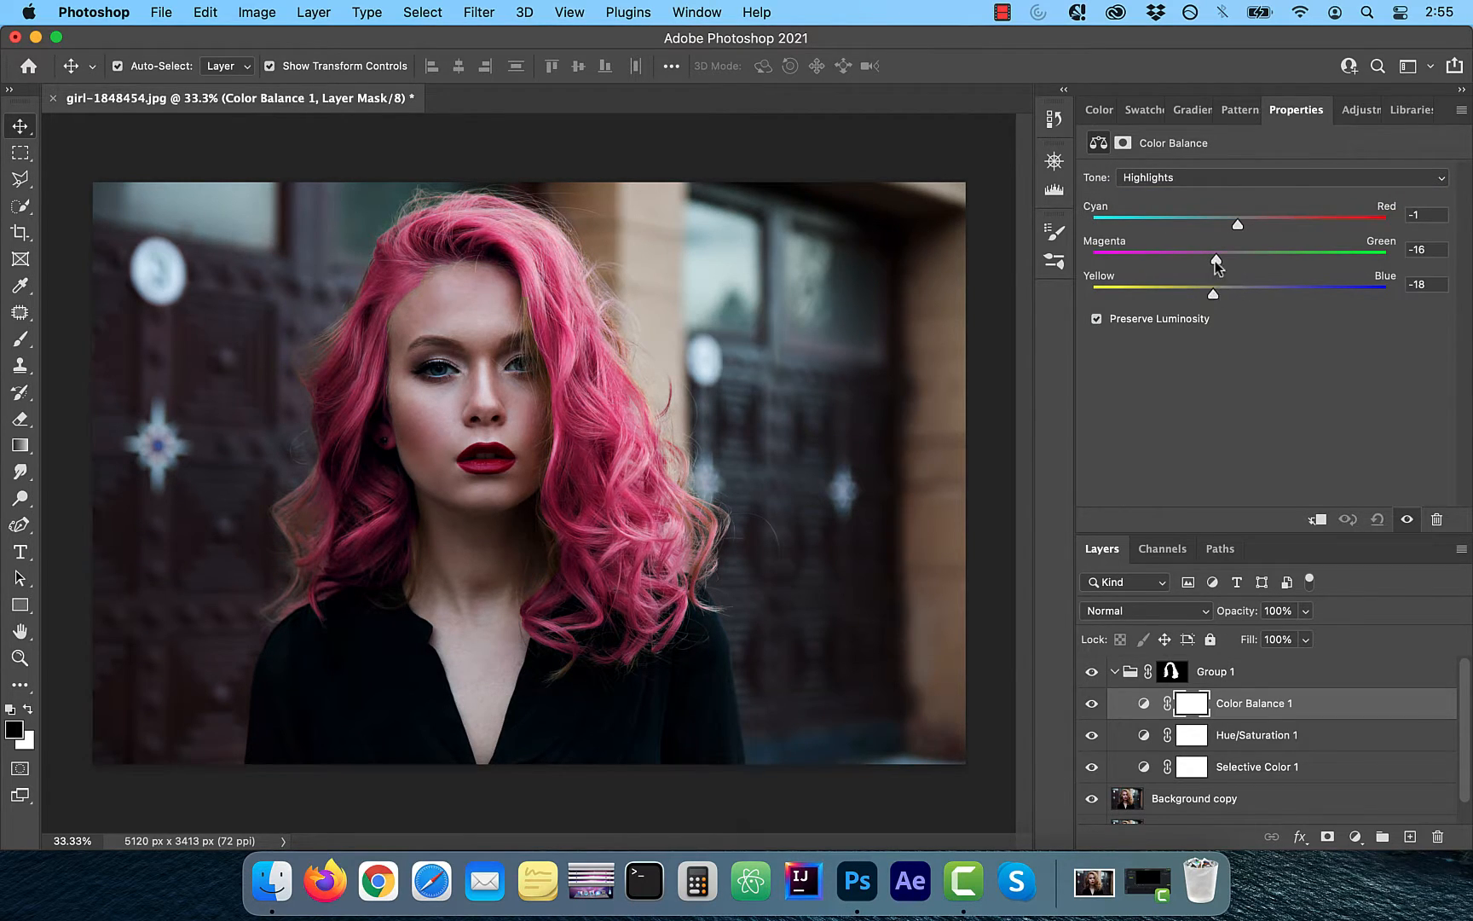
Select the group's layer mask and set the Brush tool to Normal mode at 250 px
click(1158, 678)
click(1172, 672)
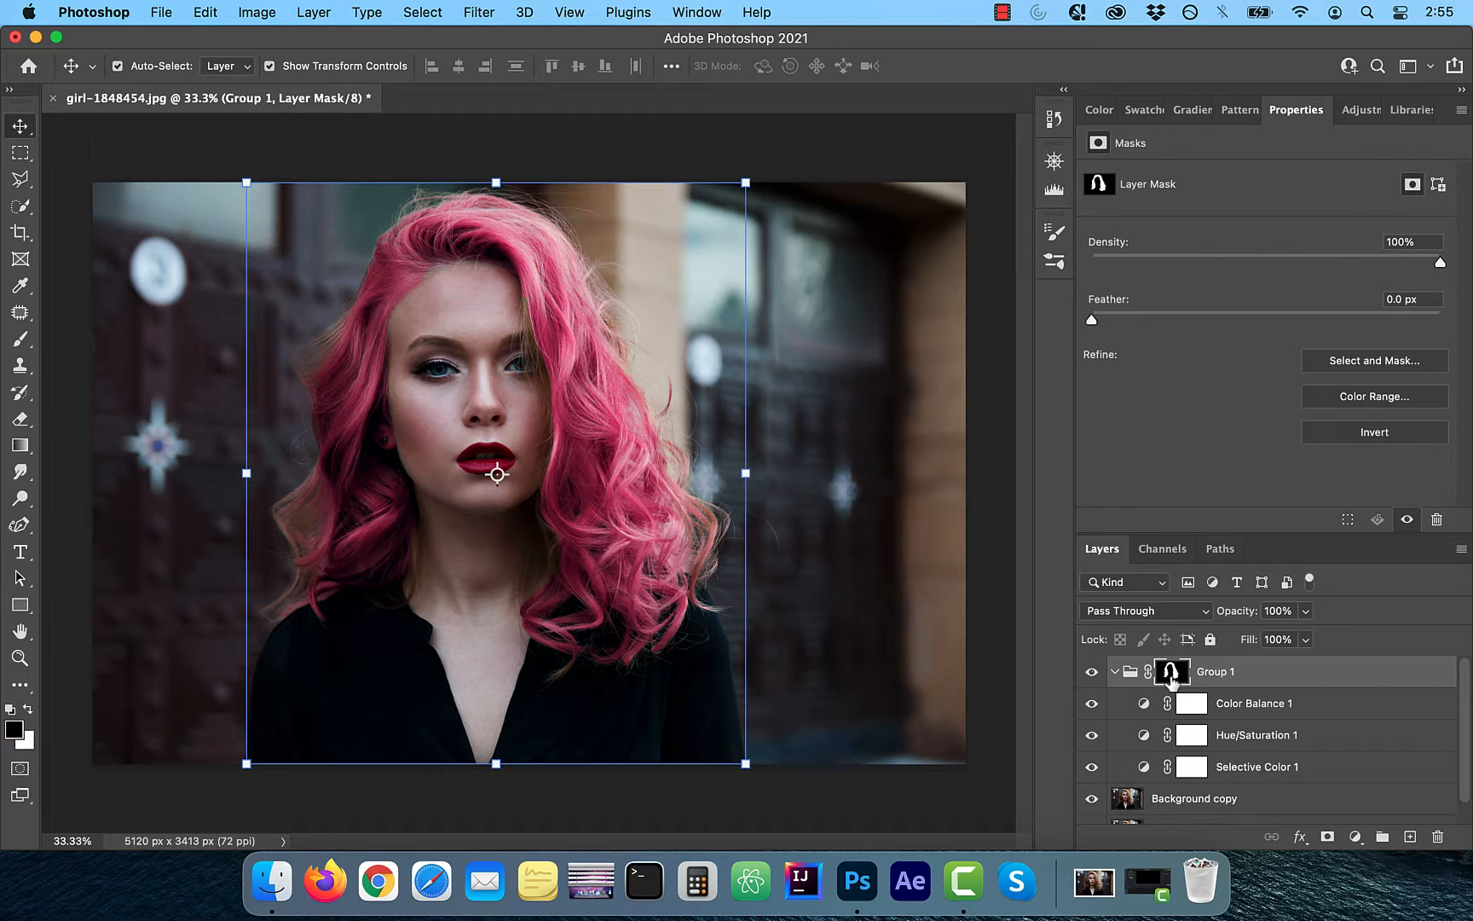
scroll(560, 514, up, 5)
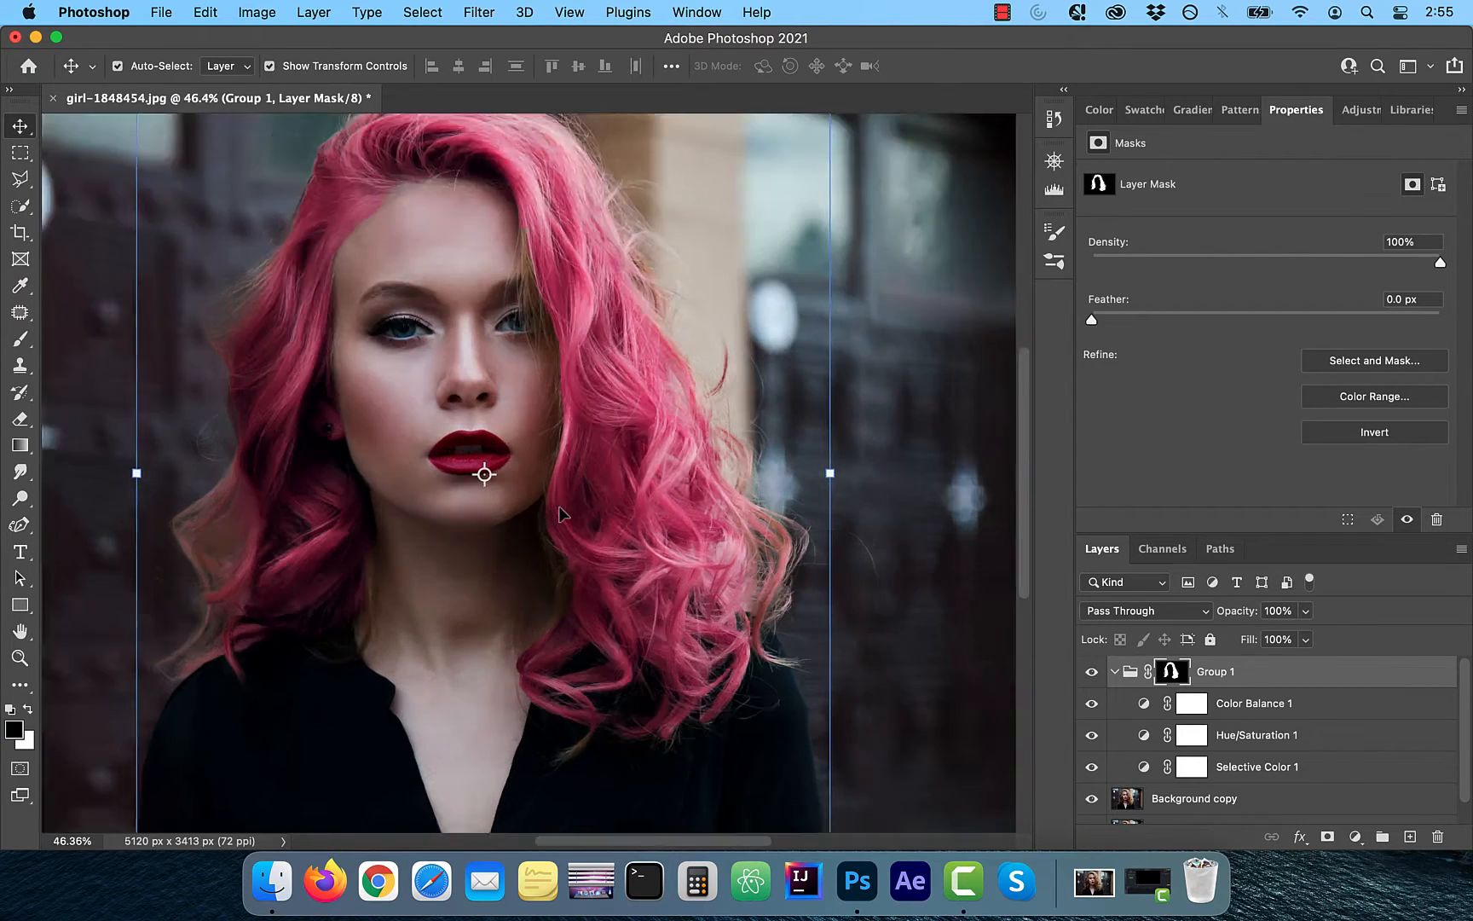
scroll(560, 512, up, 5)
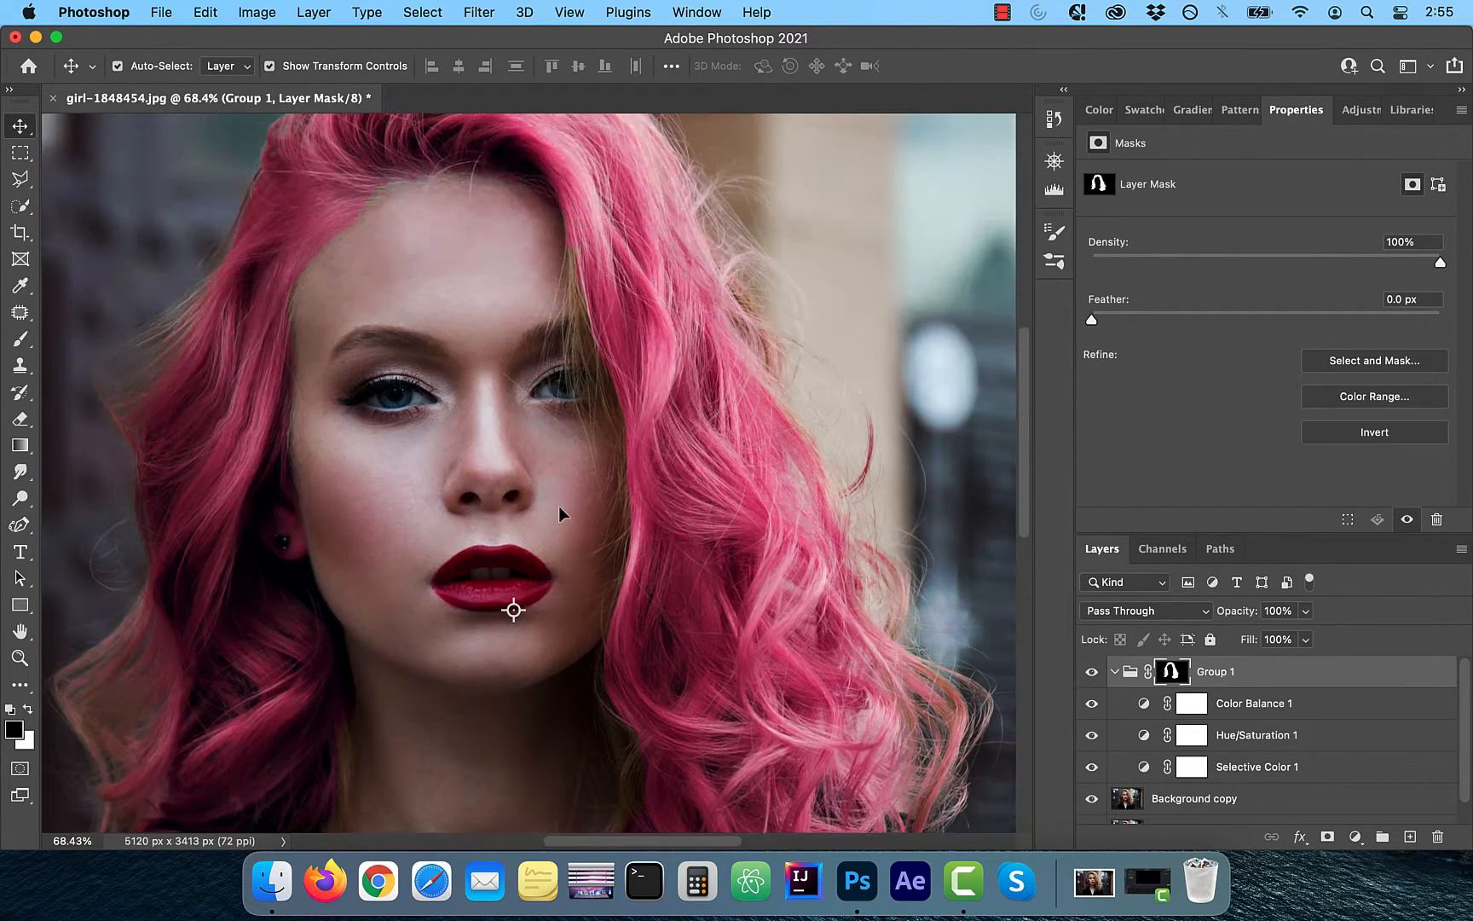
scroll(480, 422, up, 2)
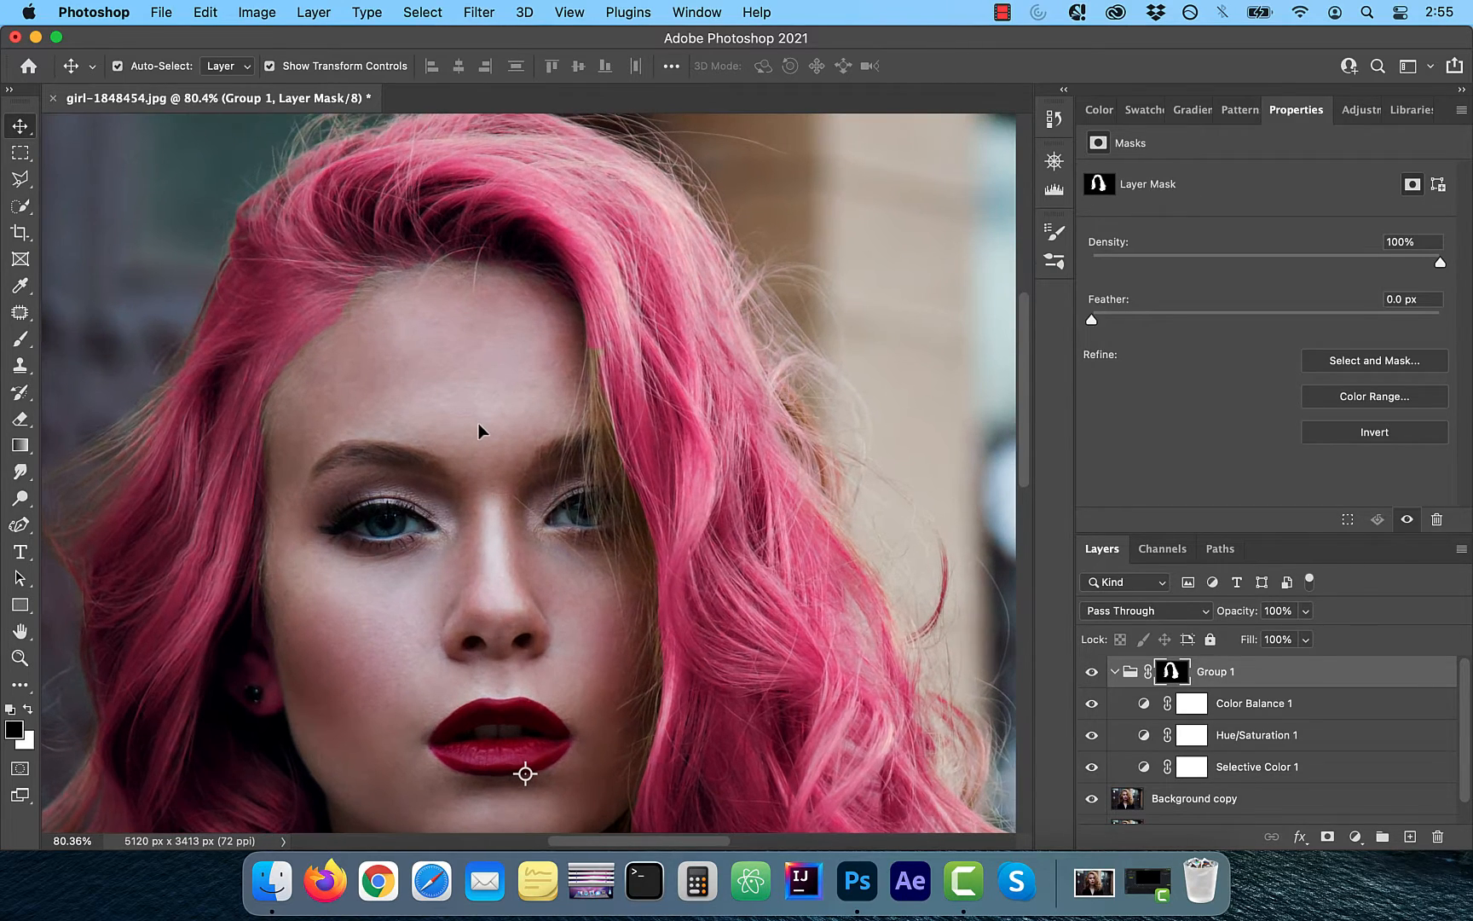
click(19, 339)
key(bracketleft)
key(bracketleft)
key(bracketleft)
key(bracketleft)
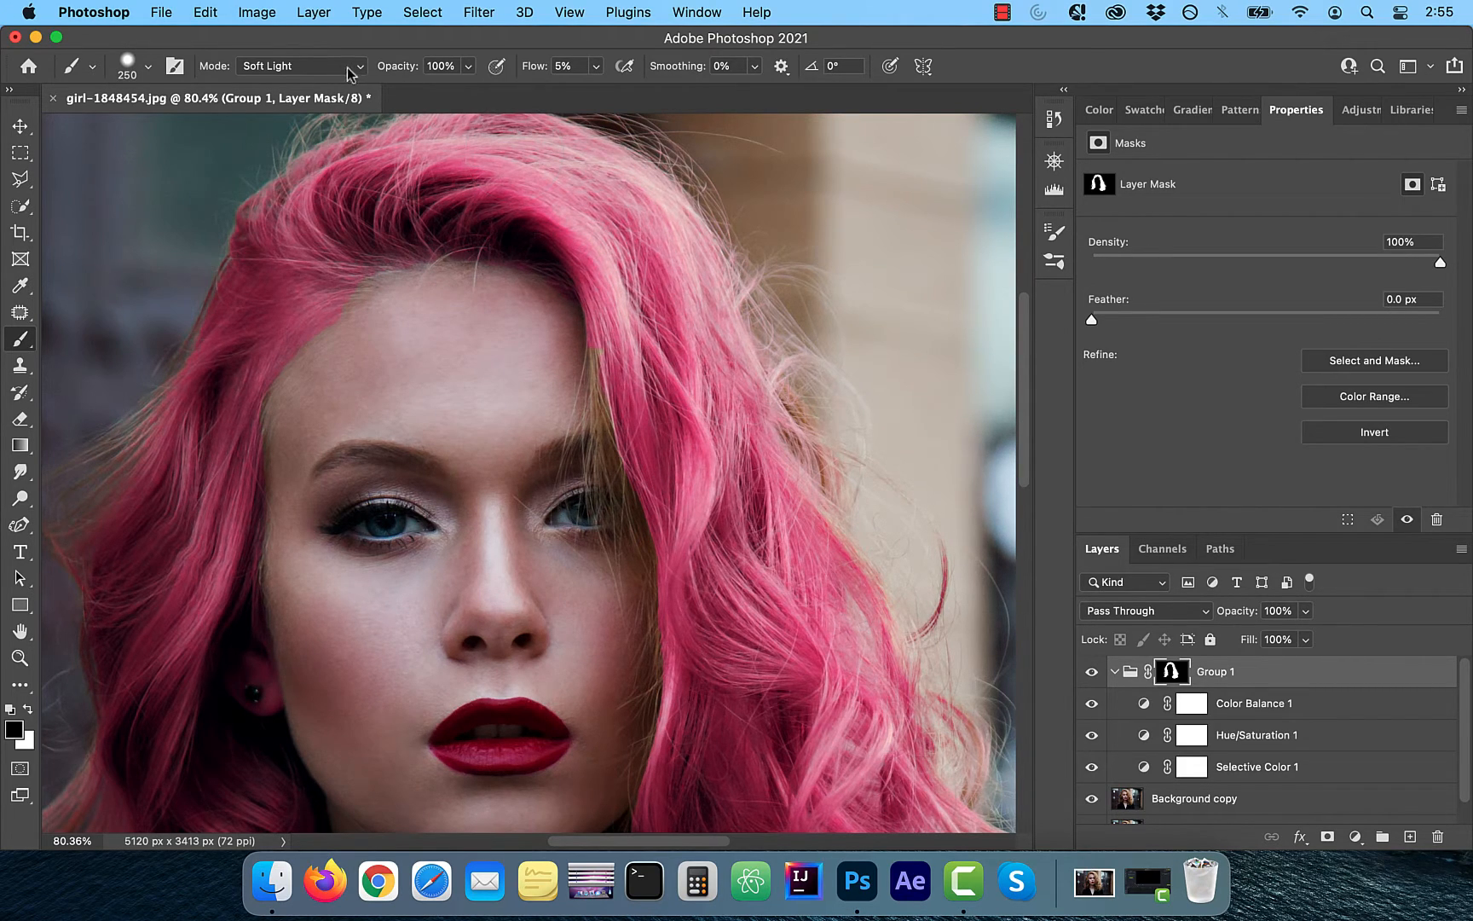
click(356, 69)
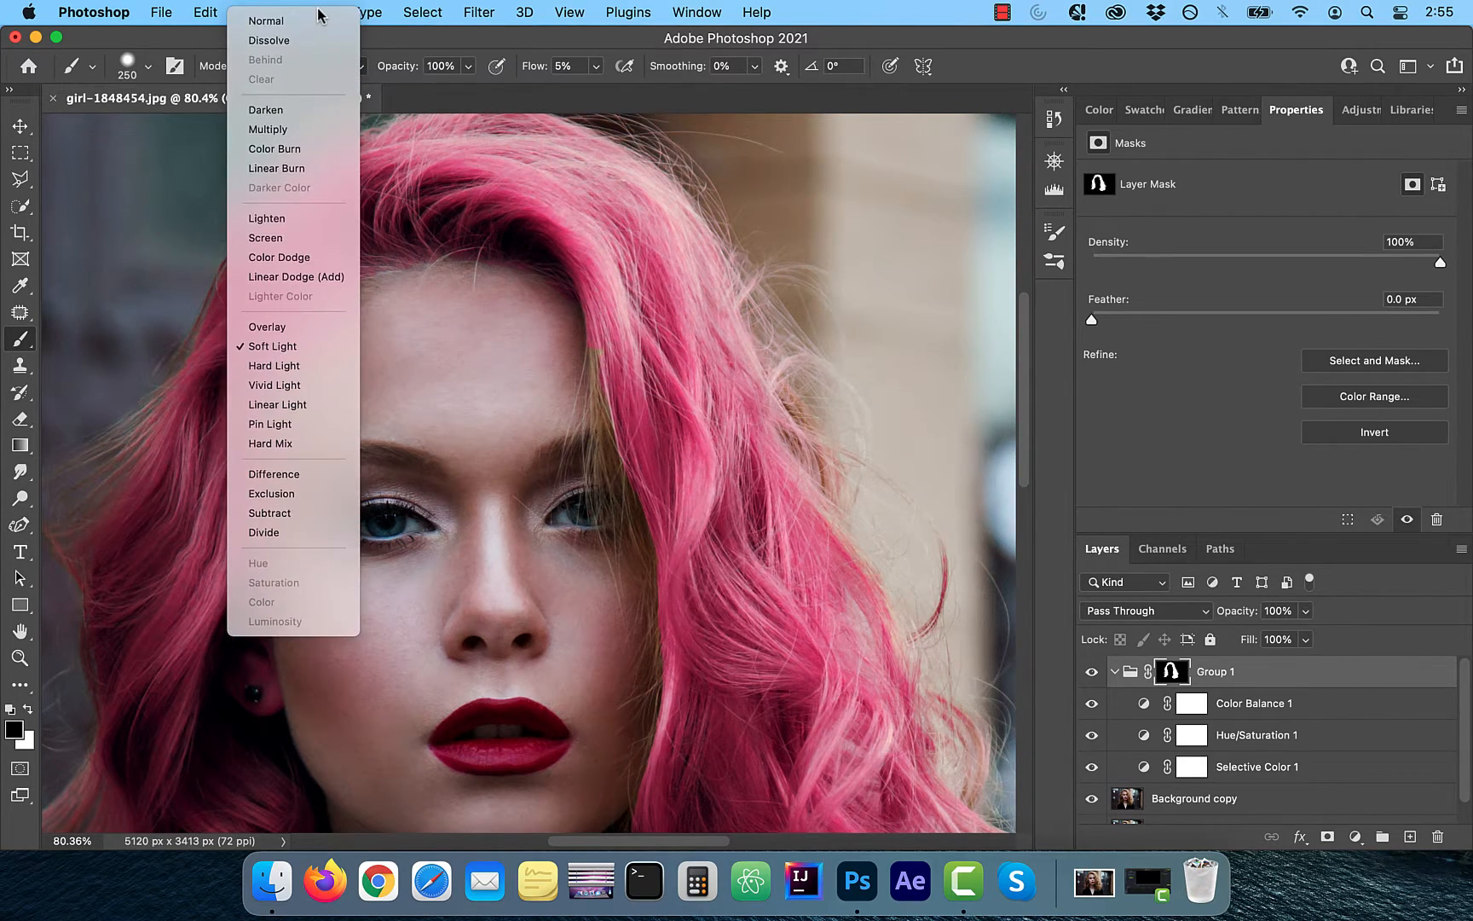
click(305, 32)
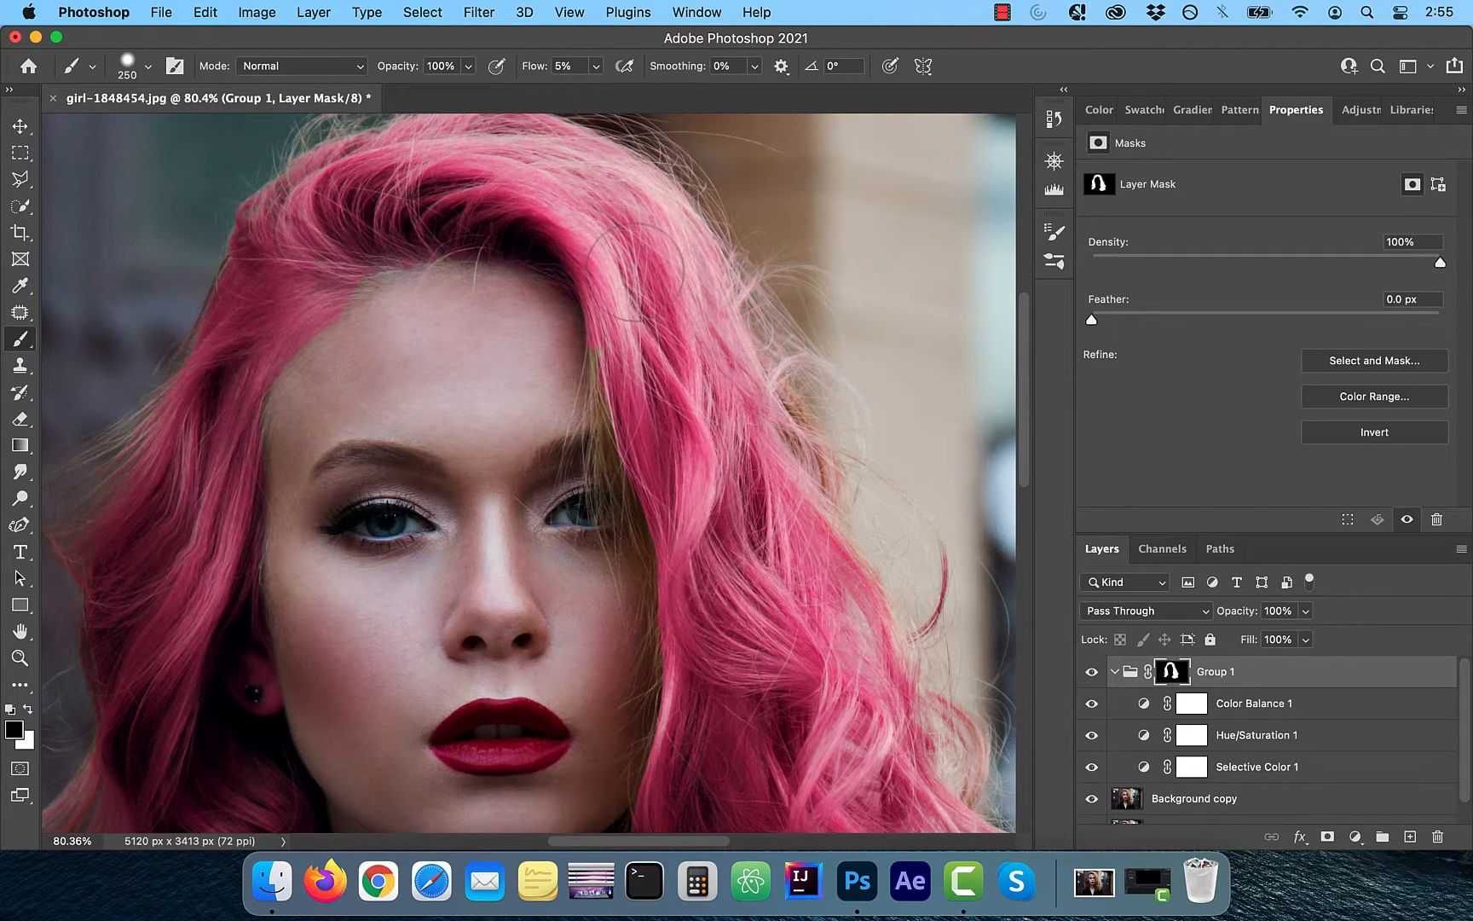
Paint on the group mask along the hairline above the right eye with a smaller brush
key(bracketleft)
key(bracketleft)
key(bracketleft)
mouse_move(621, 353)
mouse_down()
mouse_move(601, 375)
mouse_move(588, 349)
mouse_up()
click(28, 709)
mouse_move(595, 362)
mouse_down()
mouse_move(613, 425)
mouse_move(610, 359)
mouse_move(609, 450)
mouse_up()
Set the brush to 100 px with 6% flow, swapping foreground and background colours
key(bracketleft)
key(bracketleft)
drag(593, 66, 589, 88)
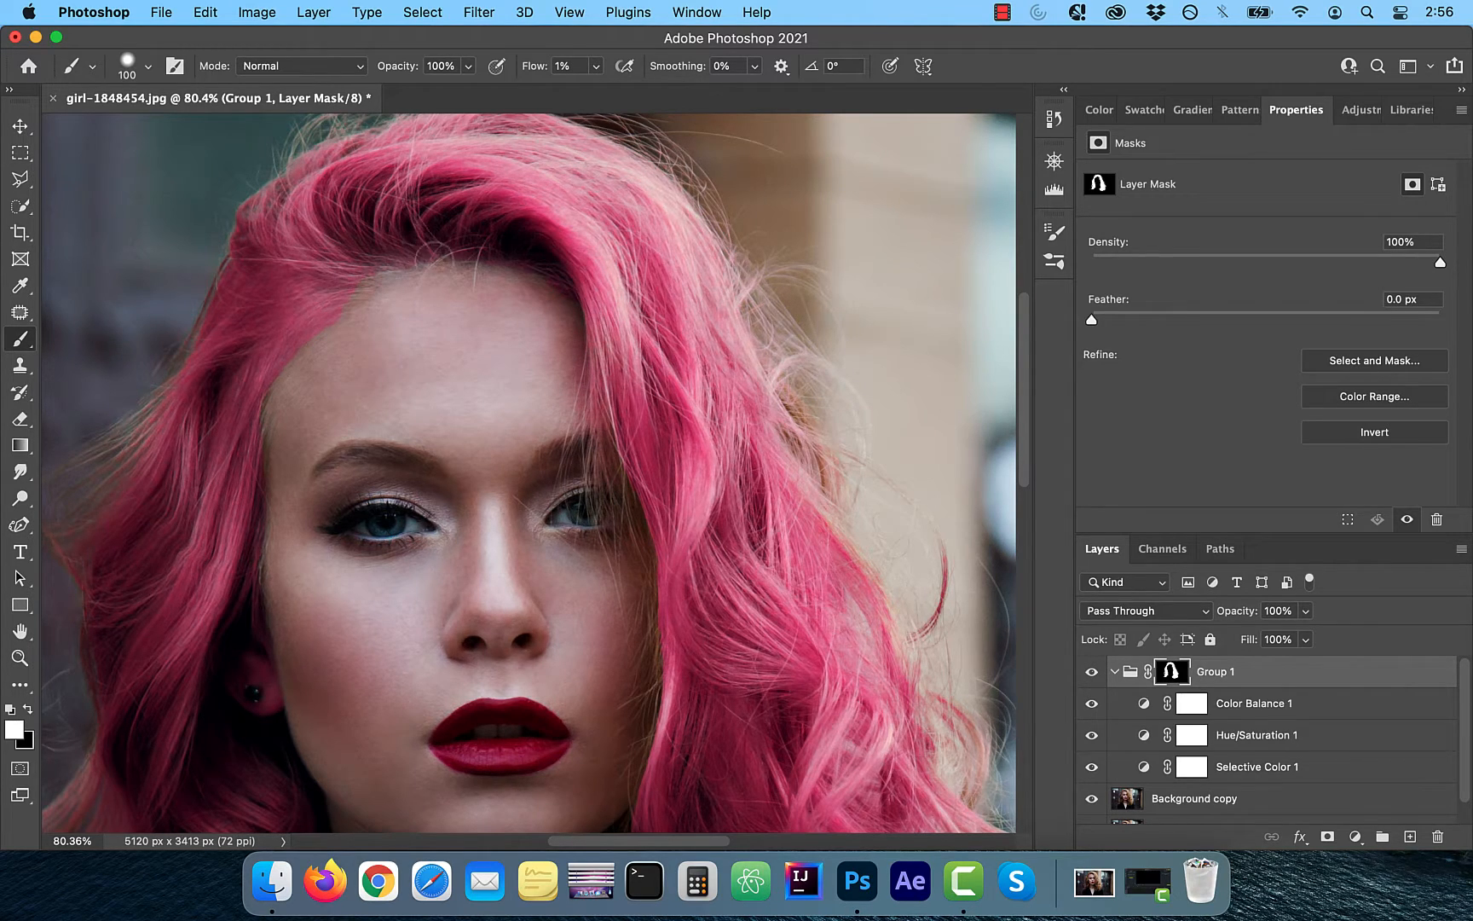
drag(595, 66, 598, 94)
key(x)
scroll(521, 439, down, 4)
key(x)
scroll(274, 542, up, 7)
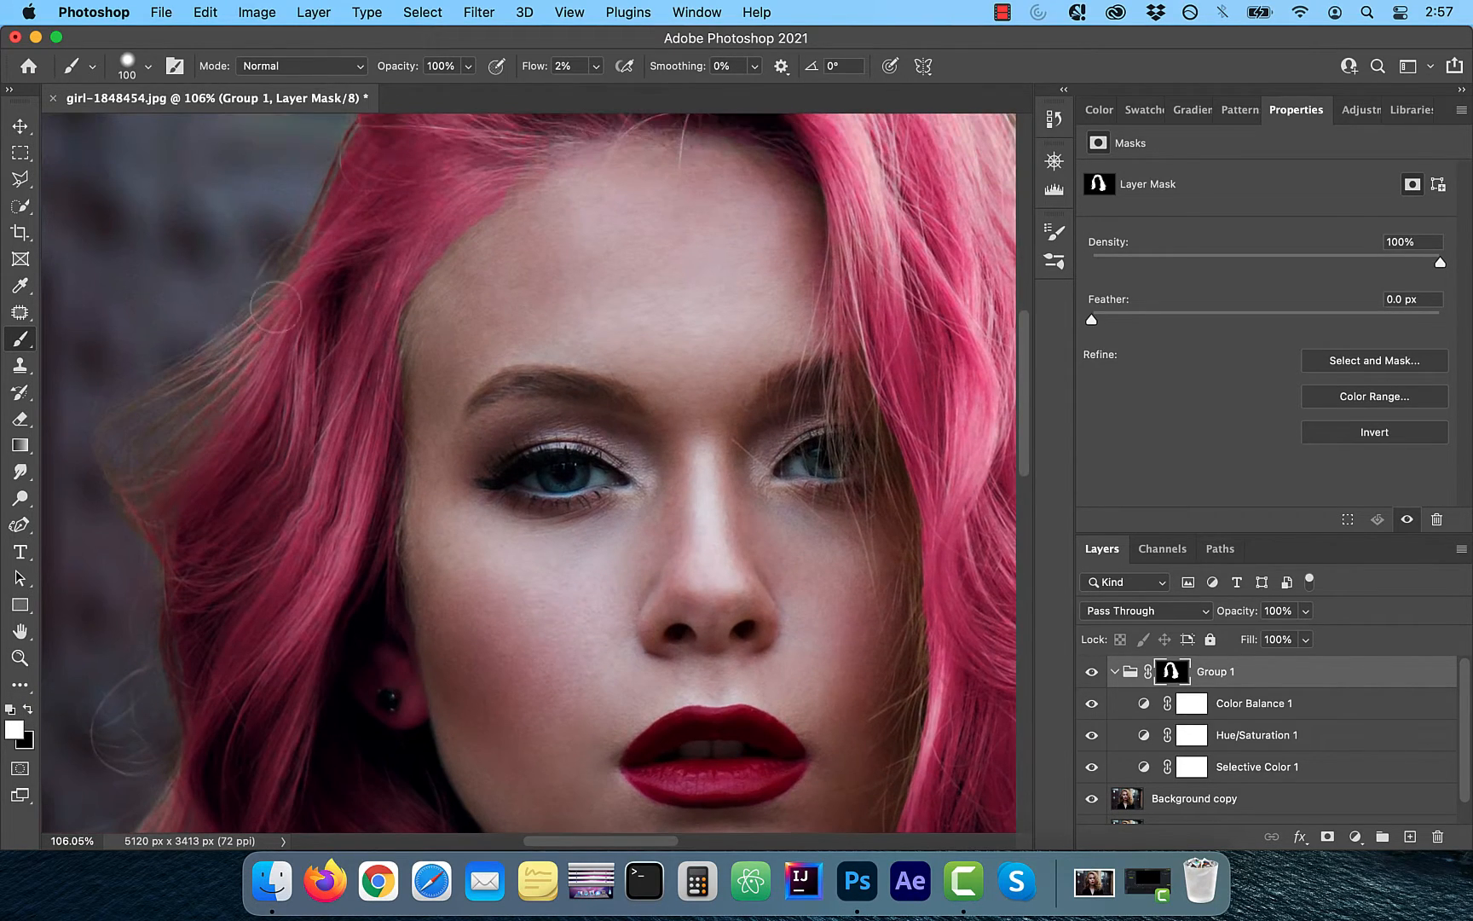
scroll(143, 520, down, 5)
key(x)
drag(595, 66, 559, 91)
click(595, 65)
scroll(513, 328, down, 8)
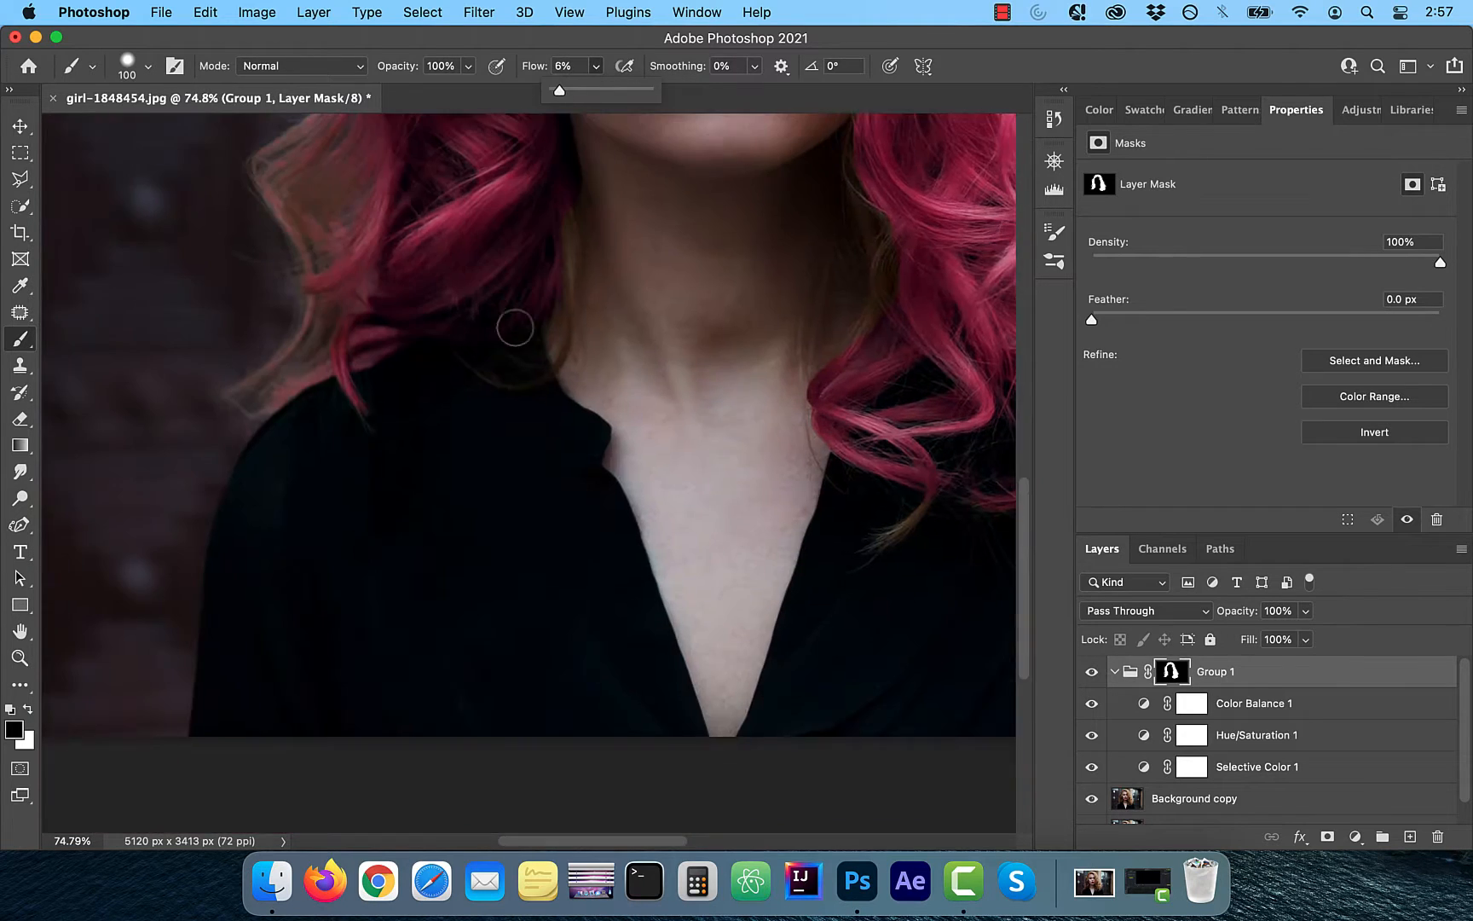
scroll(545, 392, down, 2)
scroll(546, 392, right, 5)
key(x)
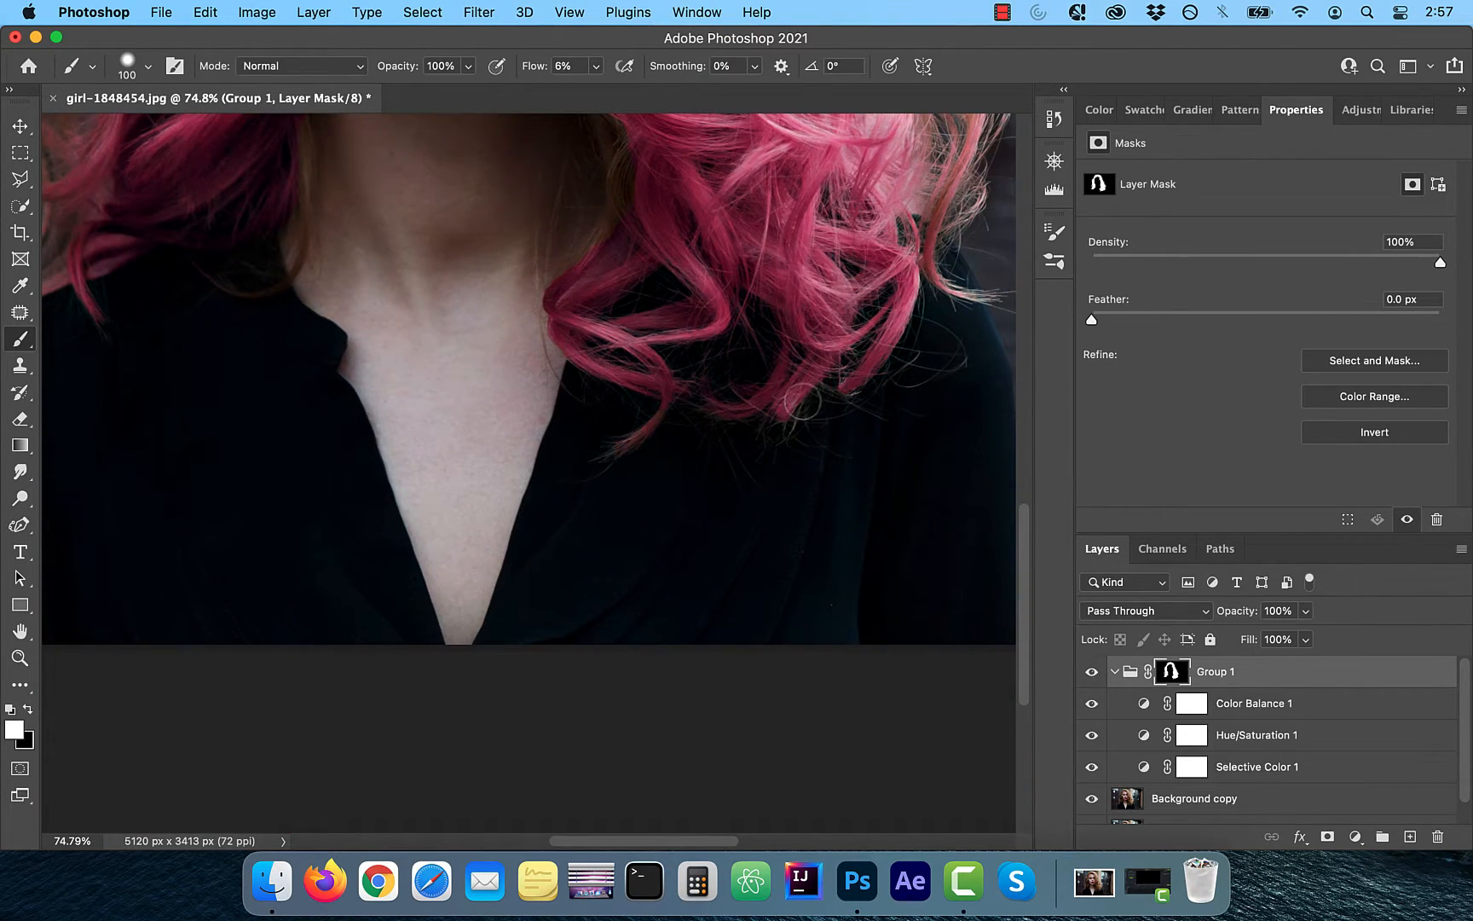
scroll(801, 401, up, 10)
scroll(802, 401, right, 3)
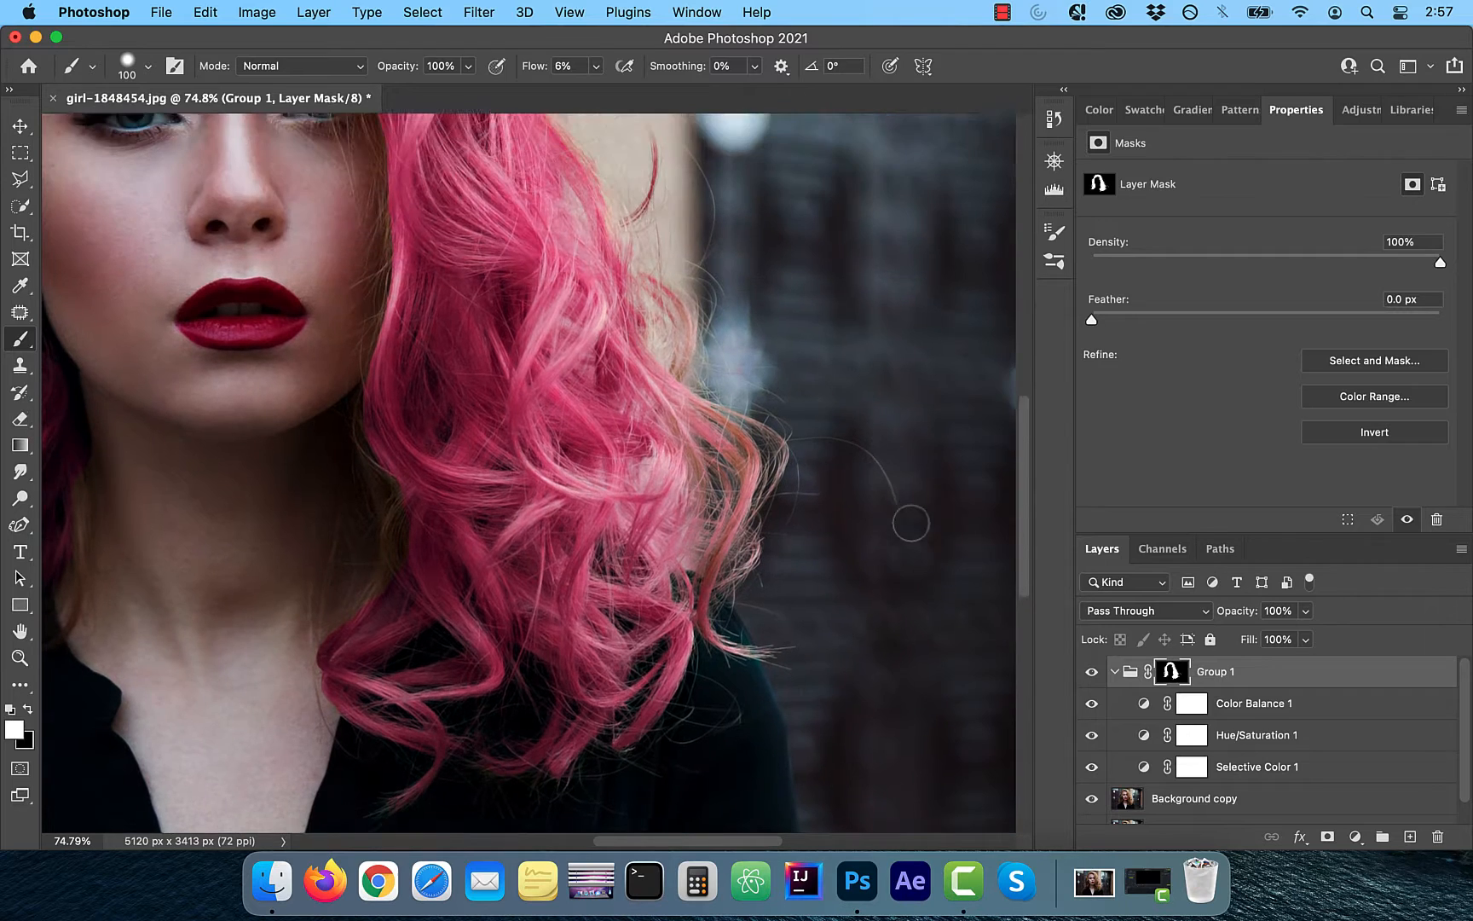
scroll(911, 522, up, 5)
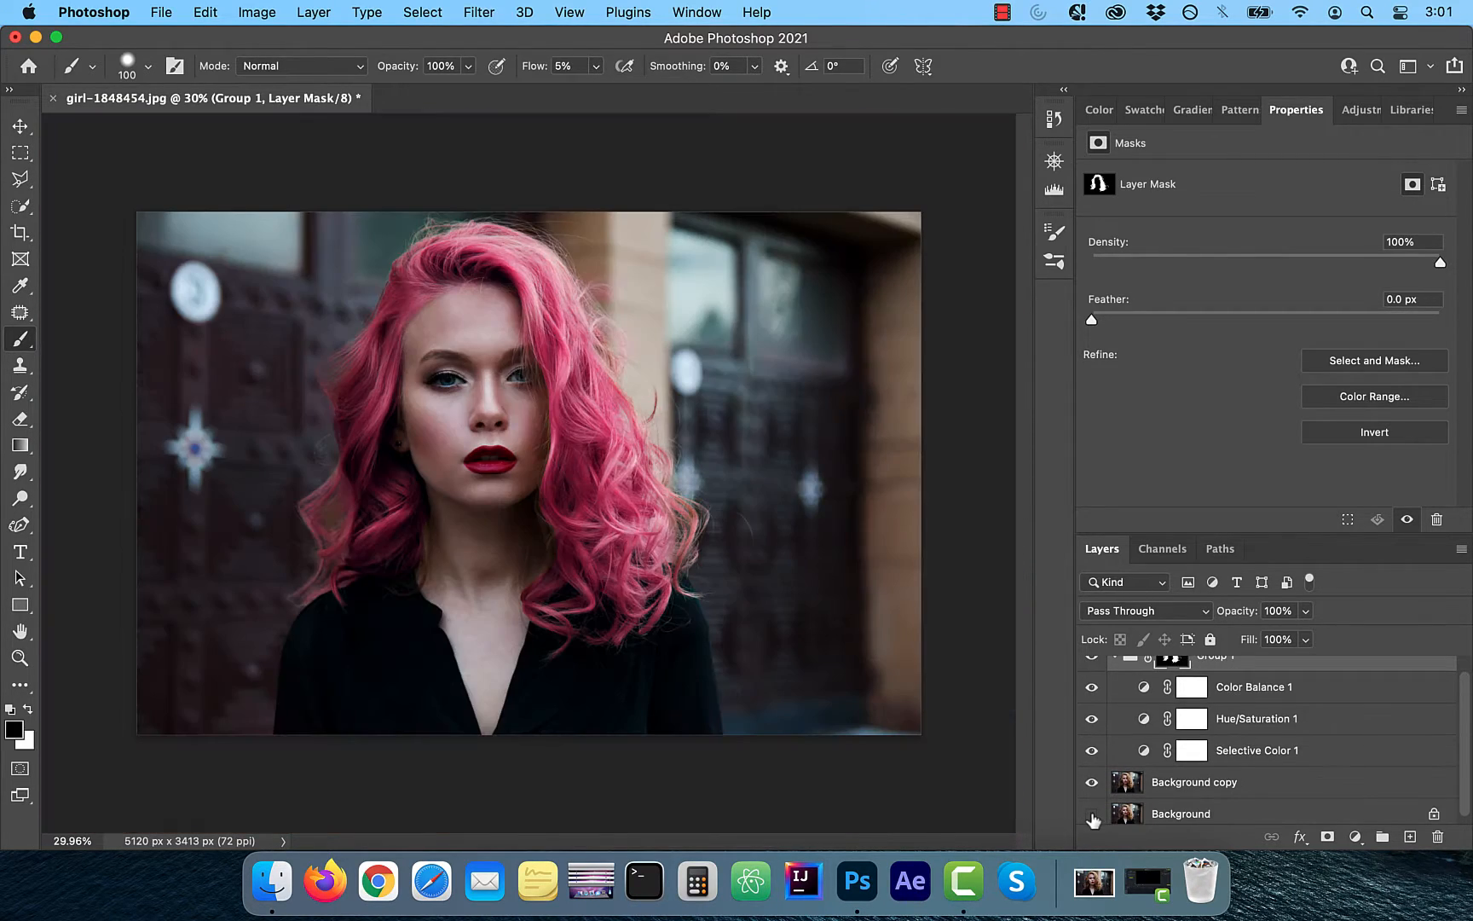
Toggle the lower layer's visibility repeatedly to compare the recoloured hair with the original
alt+click(1092, 814)
alt+click(1091, 813)
alt+click(1092, 813)
alt+click(1093, 815)
alt+click(1092, 816)
alt+click(1092, 817)
alt+click(1092, 817)
alt+click(1092, 817)
alt+click(1093, 817)
alt+click(1093, 817)
alt+click(1092, 817)
alt+click(1093, 817)
alt+click(1092, 817)
alt+click(1092, 817)
alt+click(1092, 816)
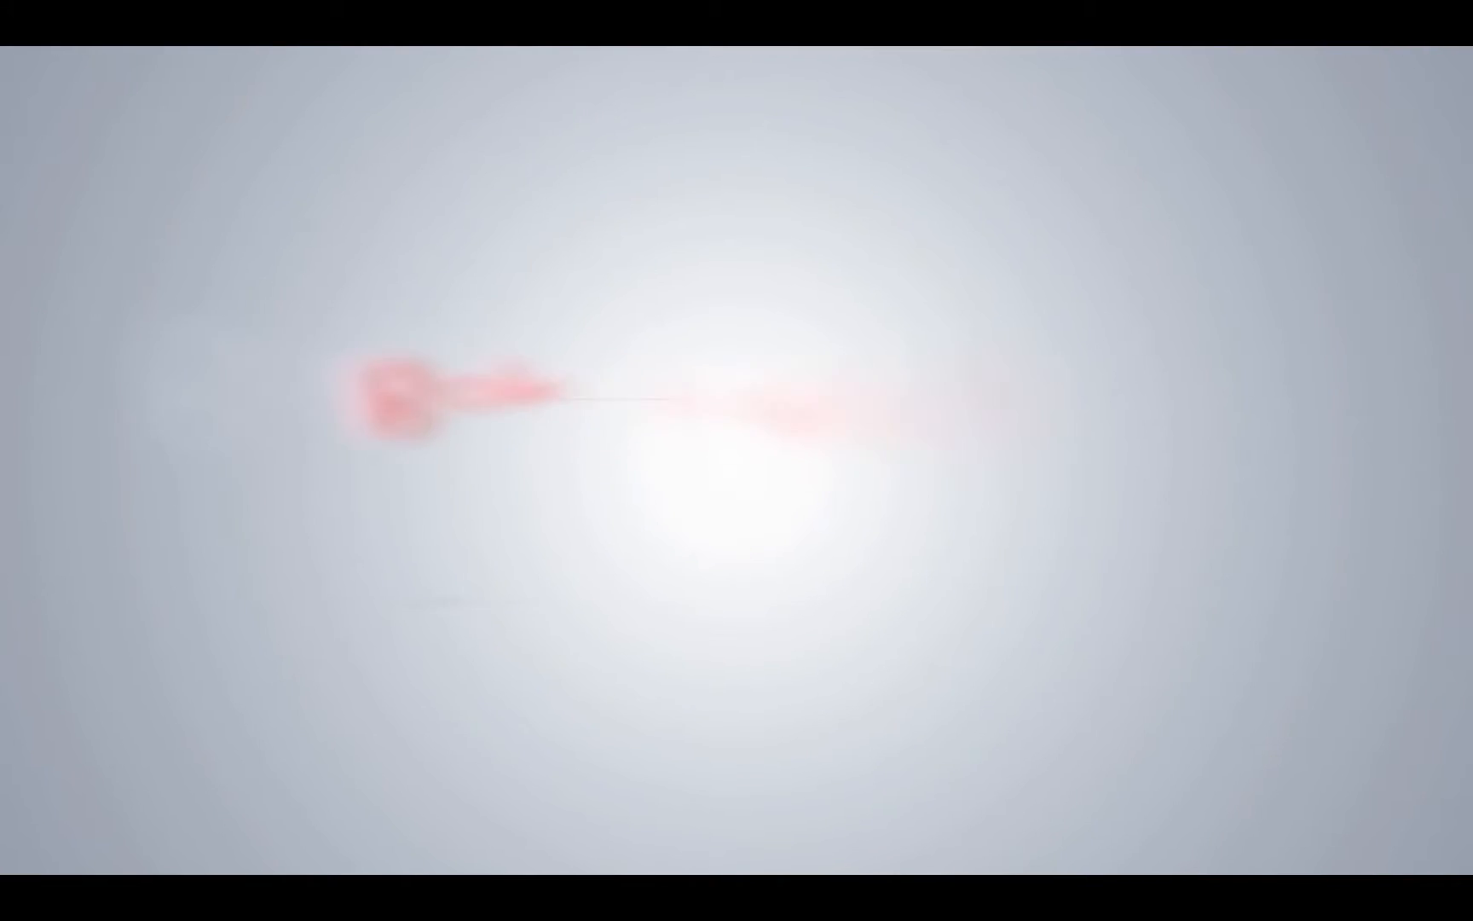